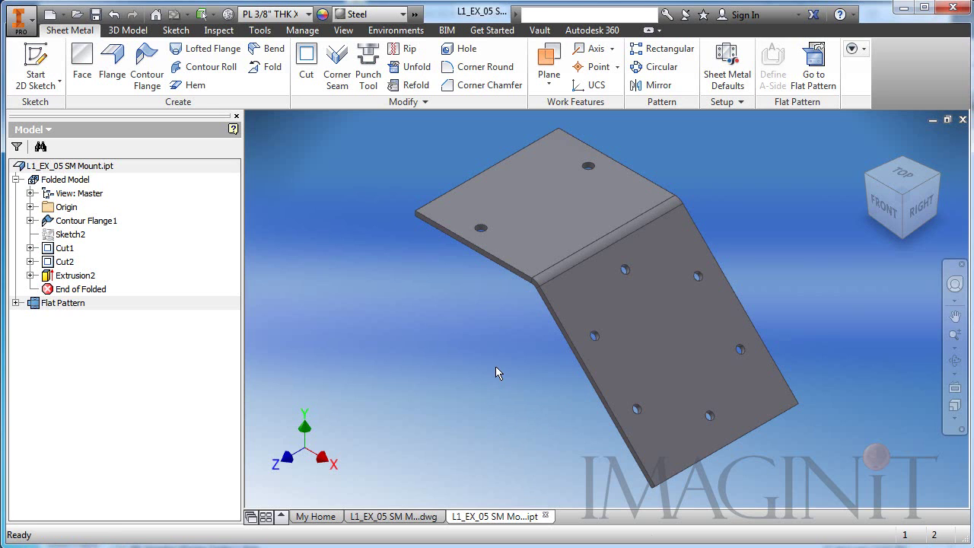
# Switch from the sheet metal part to View A-A of its drawing, L1_EX_05 SM Mount.dwg
pyautogui.keyDown('shift'); pyautogui.moveTo(840, 428); pyautogui.dragTo(729, 434, button='middle'); pyautogui.keyUp('shift')
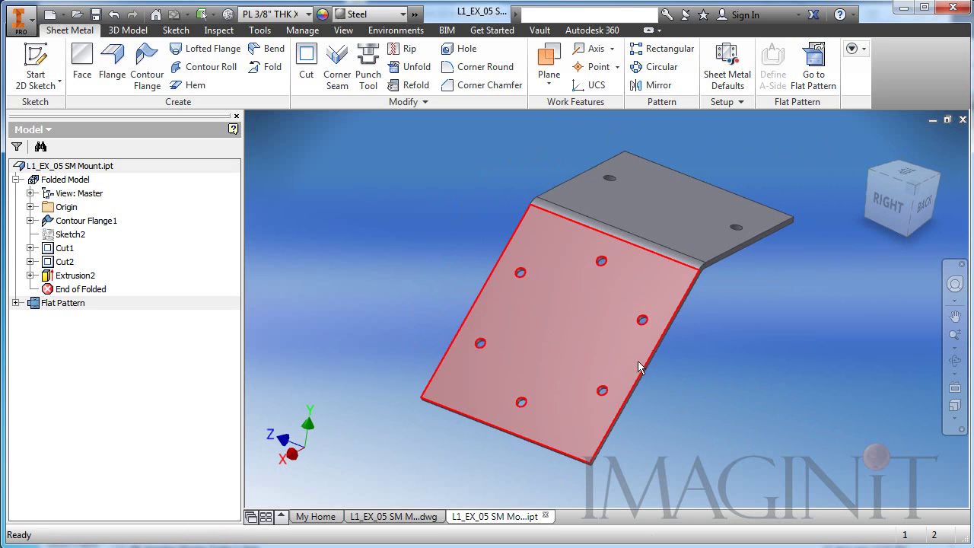
pyautogui.click(395, 516)
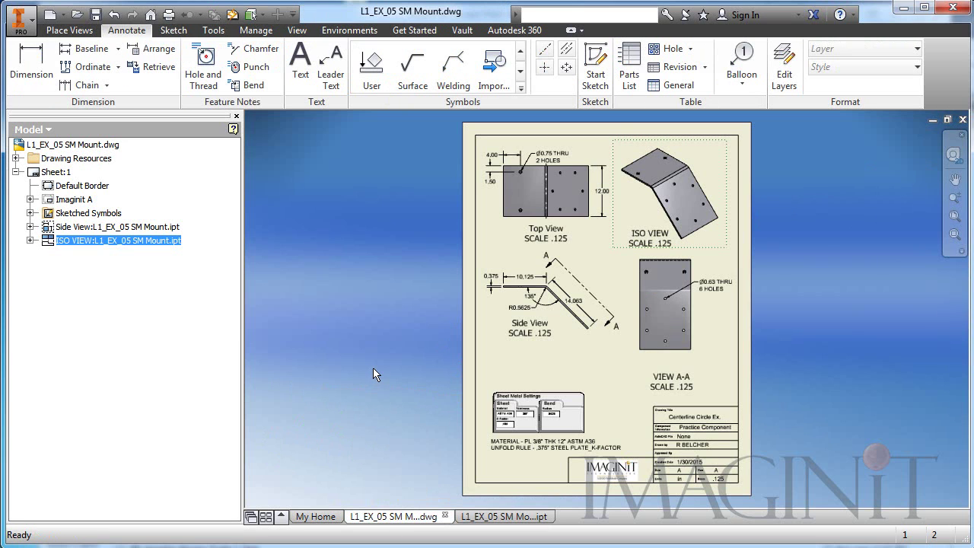
pyautogui.click(416, 270)
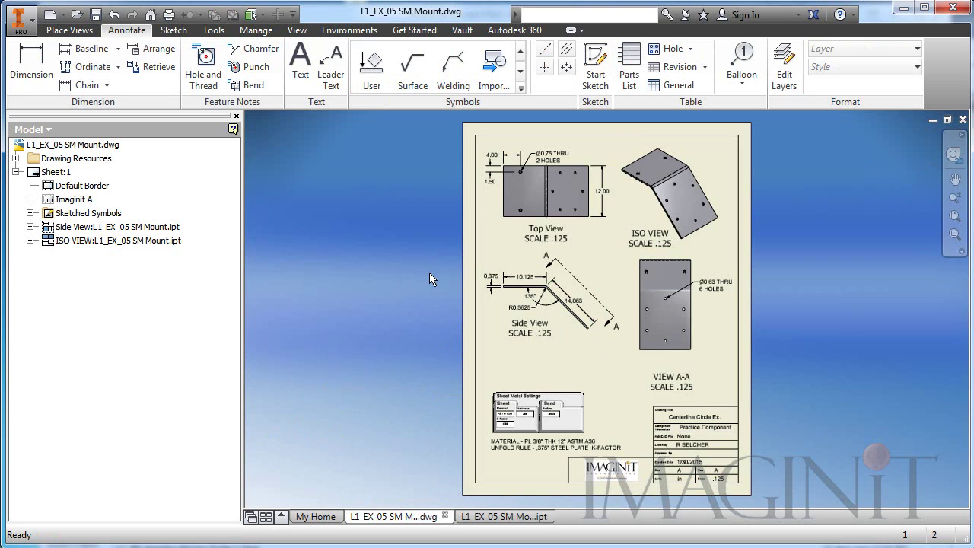
pyautogui.scroll(-5, 786, 331)
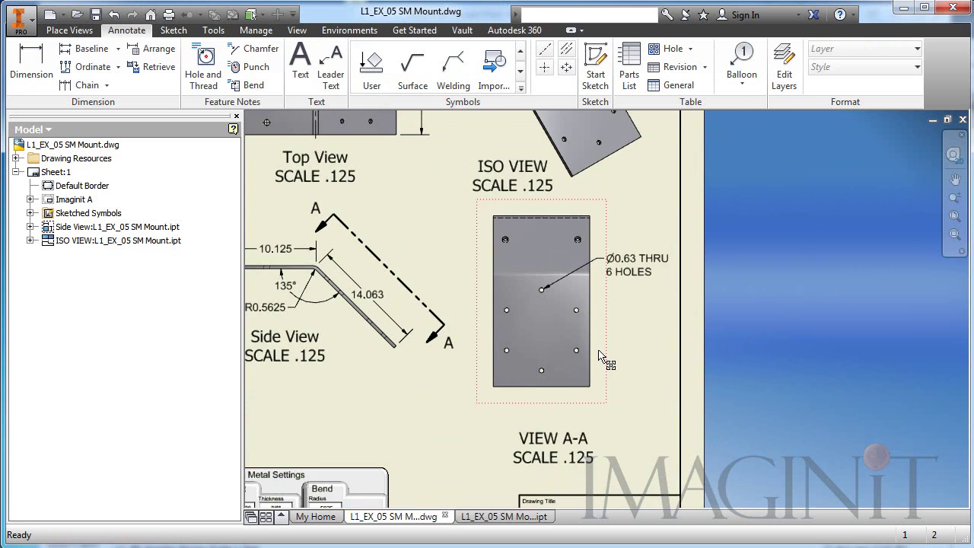
pyautogui.moveTo(642, 330)
pyautogui.mouseDown(button='middle')
pyautogui.moveTo(728, 370)
pyautogui.moveTo(742, 359)
pyautogui.mouseUp(button='middle')
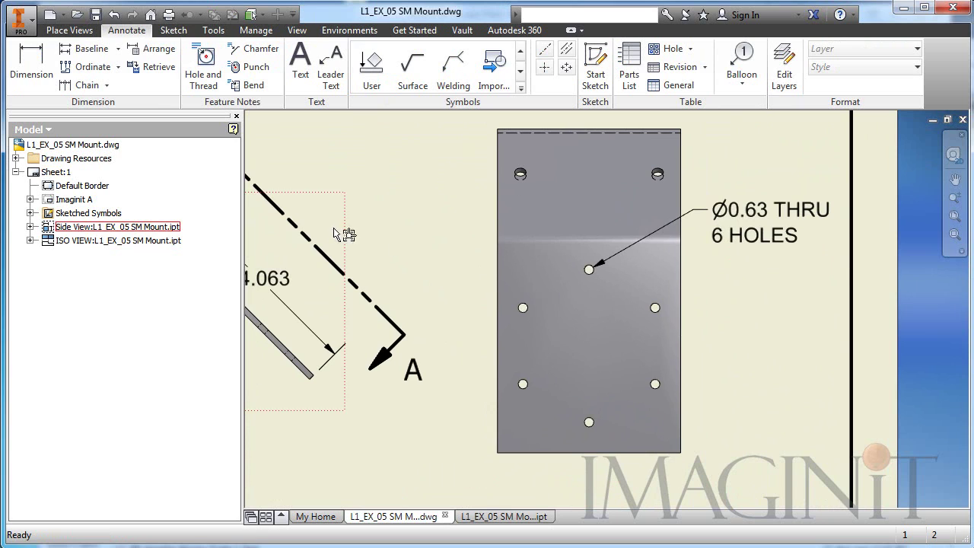
pyautogui.click(72, 30)
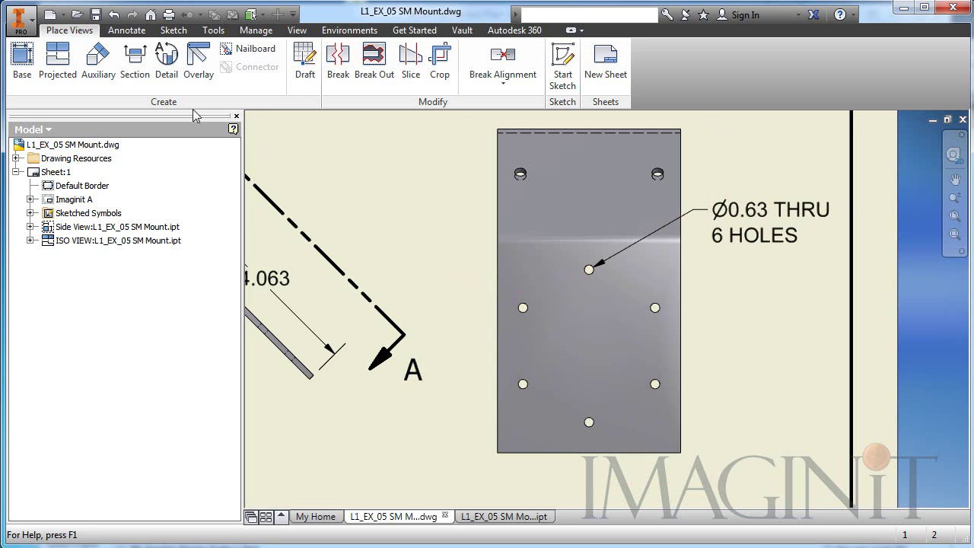
pyautogui.click(126, 29)
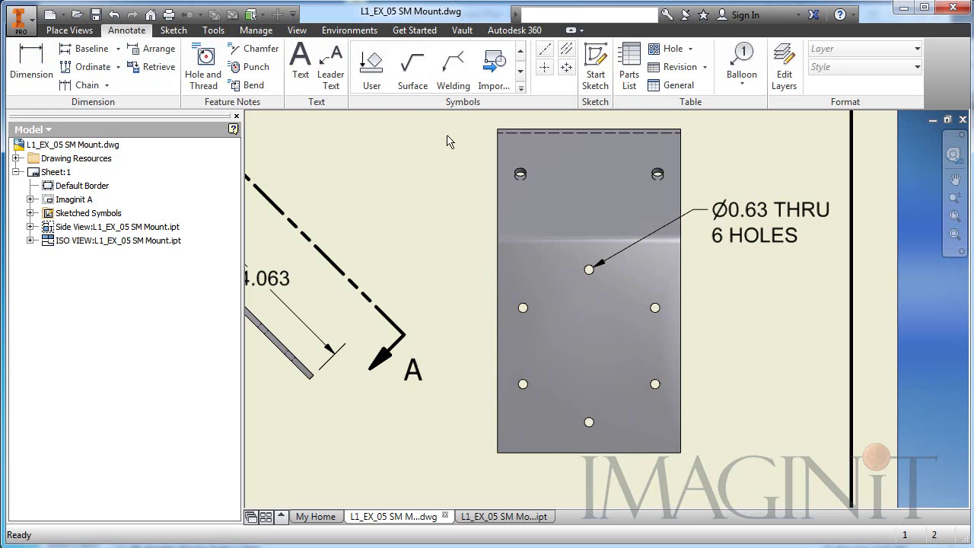
pyautogui.click(567, 71)
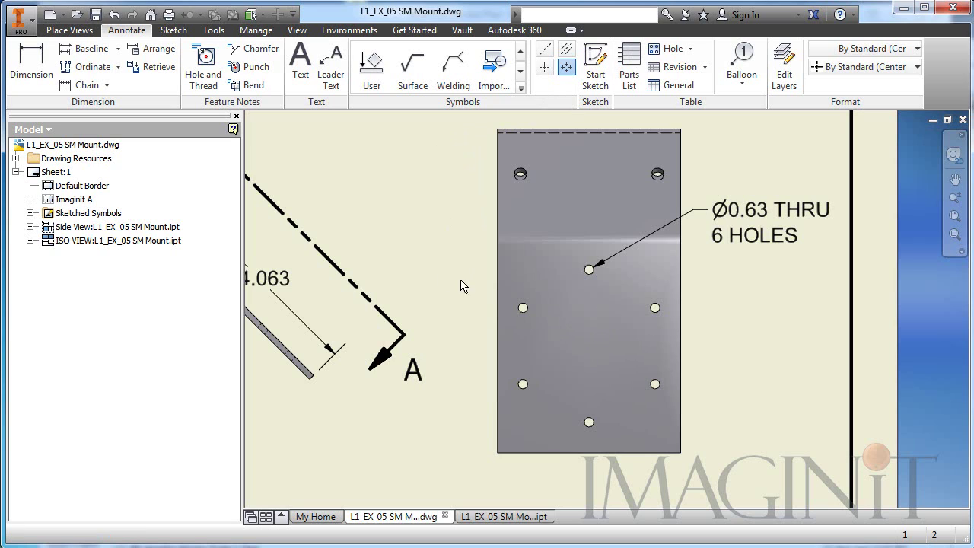
pyautogui.press('Escape')
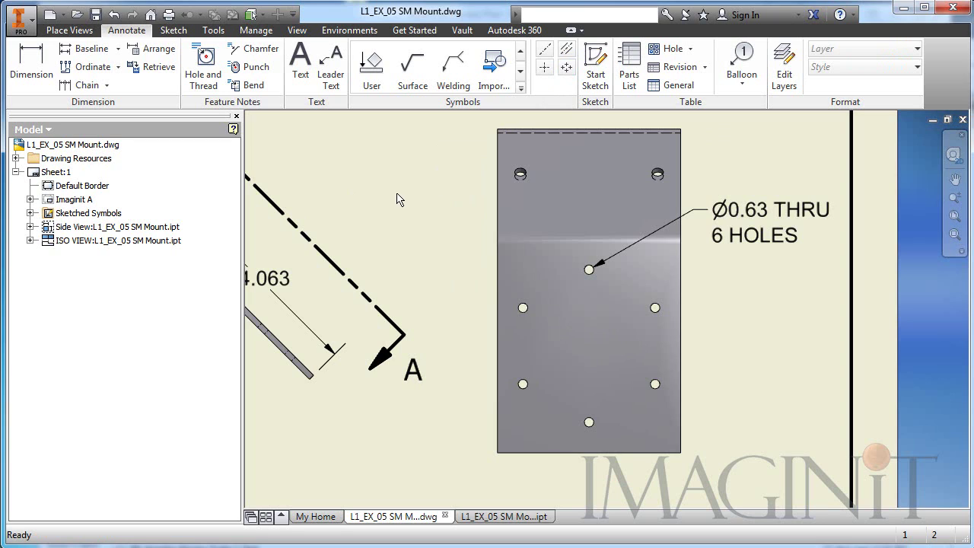
# Create a closed circular centerline through the centers of the six 0.63 holes in View A-A
pyautogui.click(544, 54)
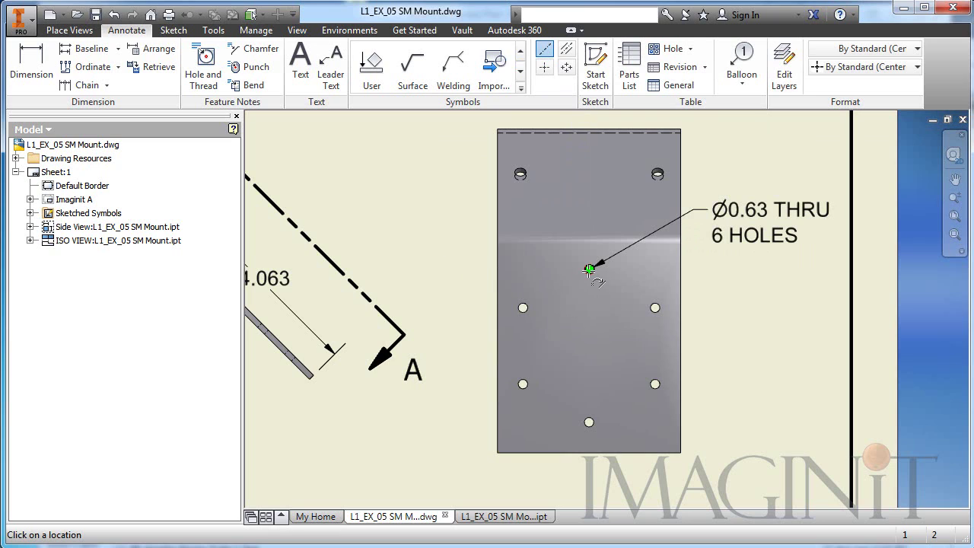
pyautogui.click(655, 307)
pyautogui.click(655, 384)
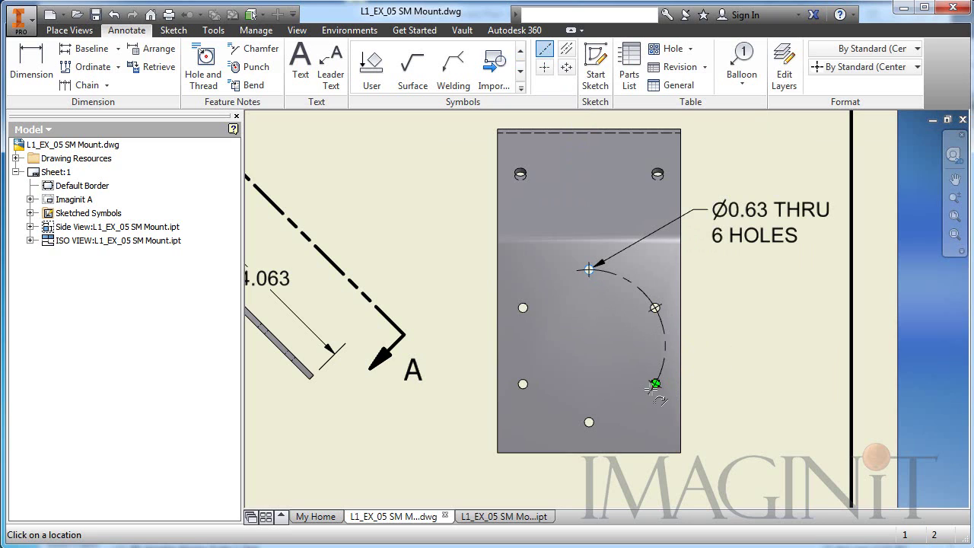
pyautogui.click(589, 421)
pyautogui.click(522, 384)
pyautogui.click(523, 307)
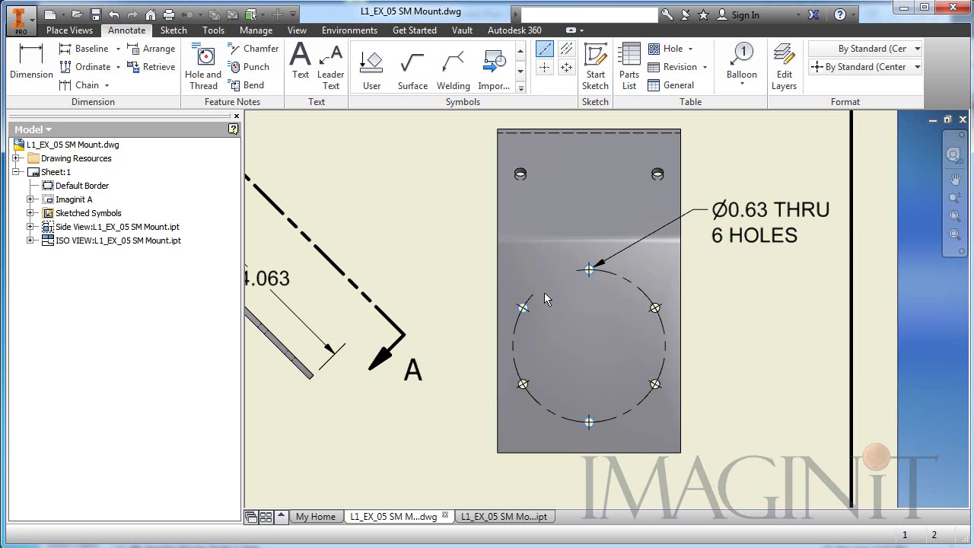
pyautogui.click(589, 269)
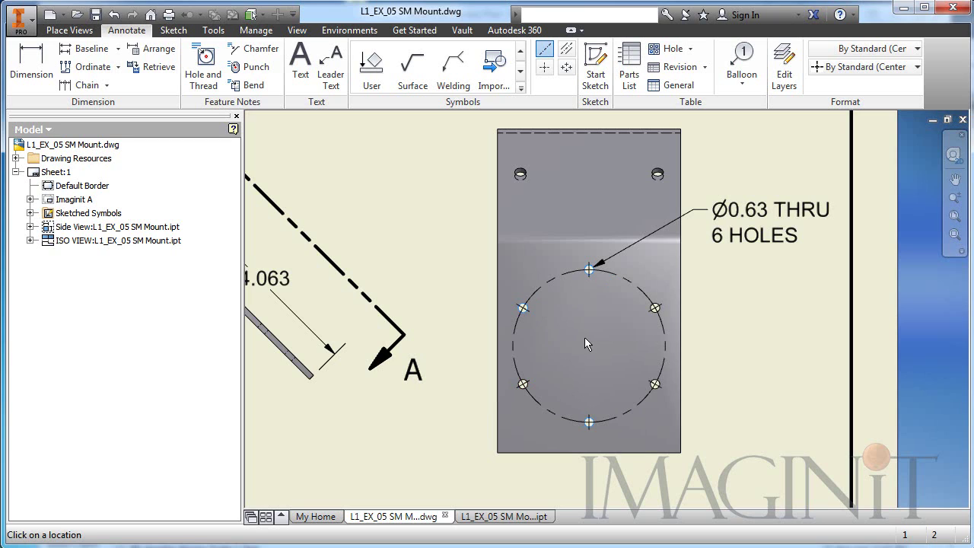
pyautogui.rightClick(732, 301)
pyautogui.click(783, 298)
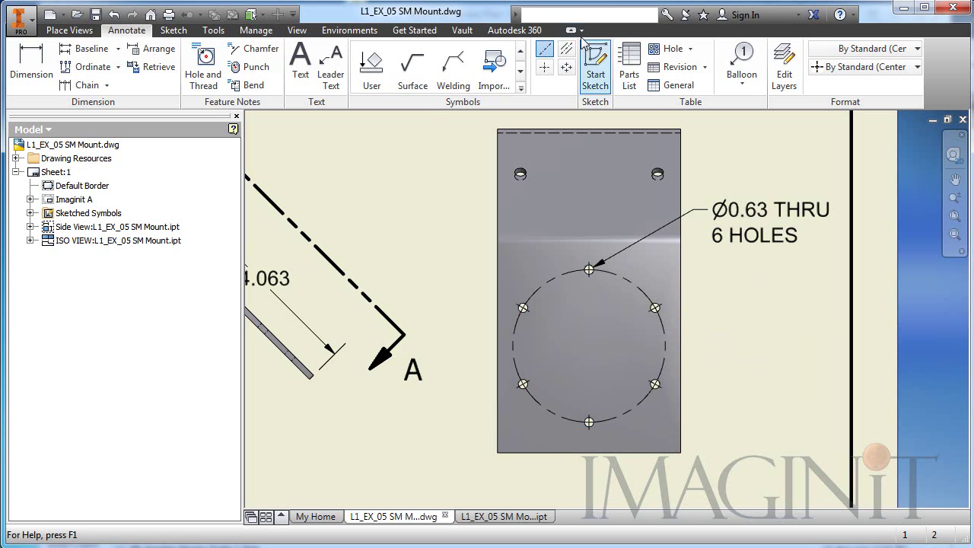
# Add a vertical centerline in View A-A connecting the top and bottom holes of the six-hole circle
pyautogui.click(545, 51)
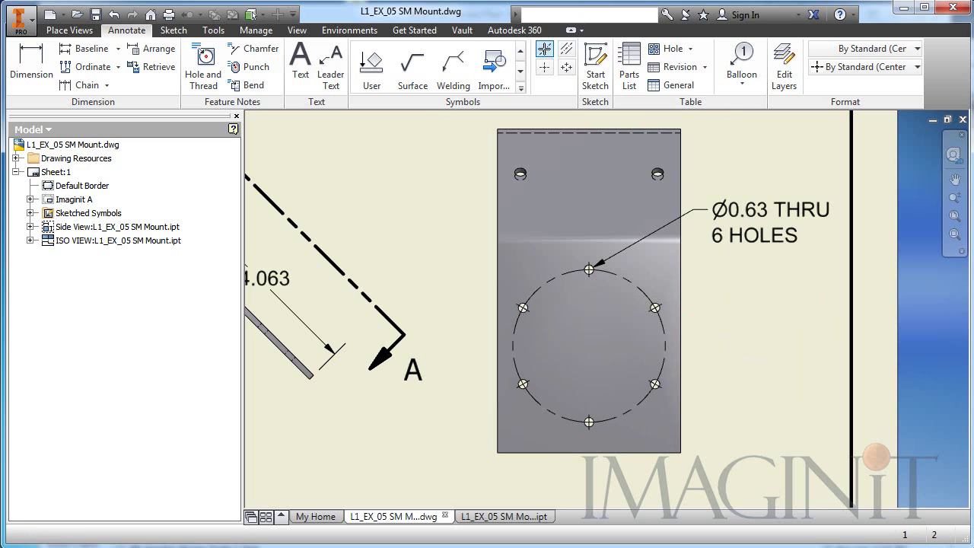
pyautogui.click(590, 269)
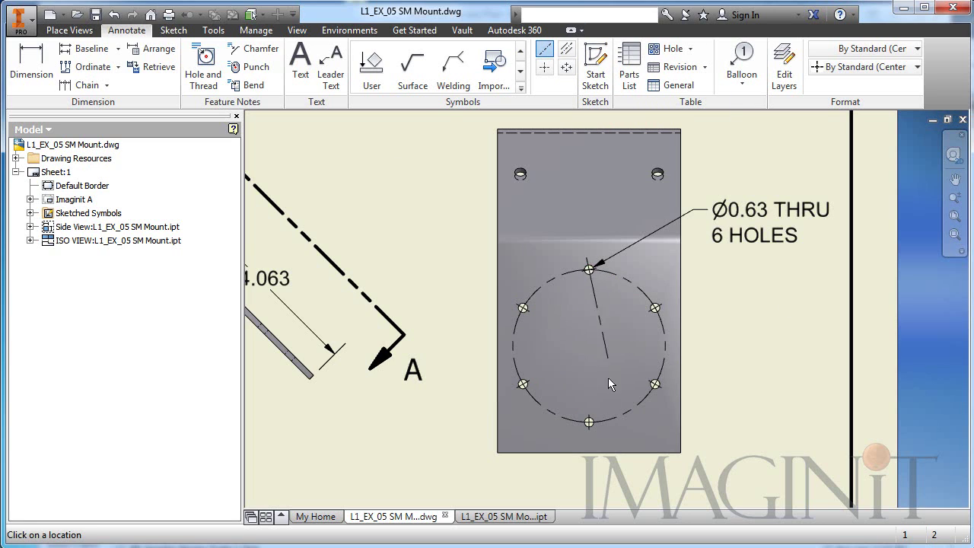
pyautogui.click(589, 422)
pyautogui.rightClick(715, 319)
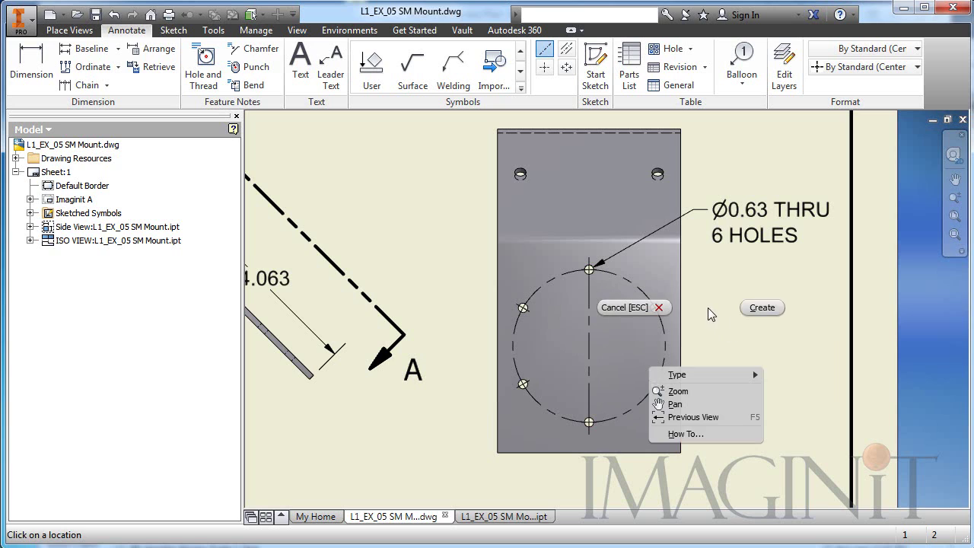
pyautogui.click(761, 305)
# Add two diagonal centerlines in View A-A, each connecting an opposite pair of side holes across the six-hole circle
pyautogui.click(523, 307)
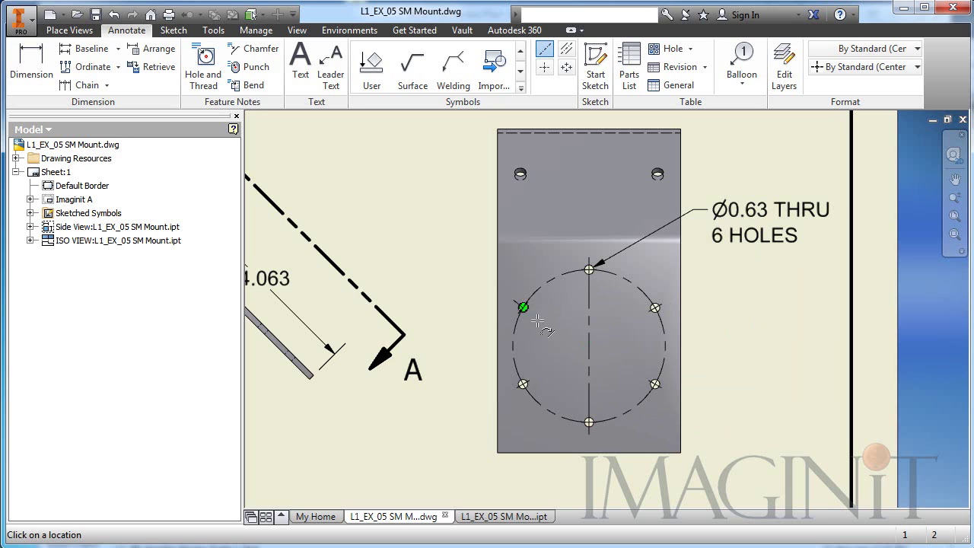
pyautogui.click(655, 384)
pyautogui.rightClick(647, 386)
pyautogui.click(695, 391)
pyautogui.click(523, 384)
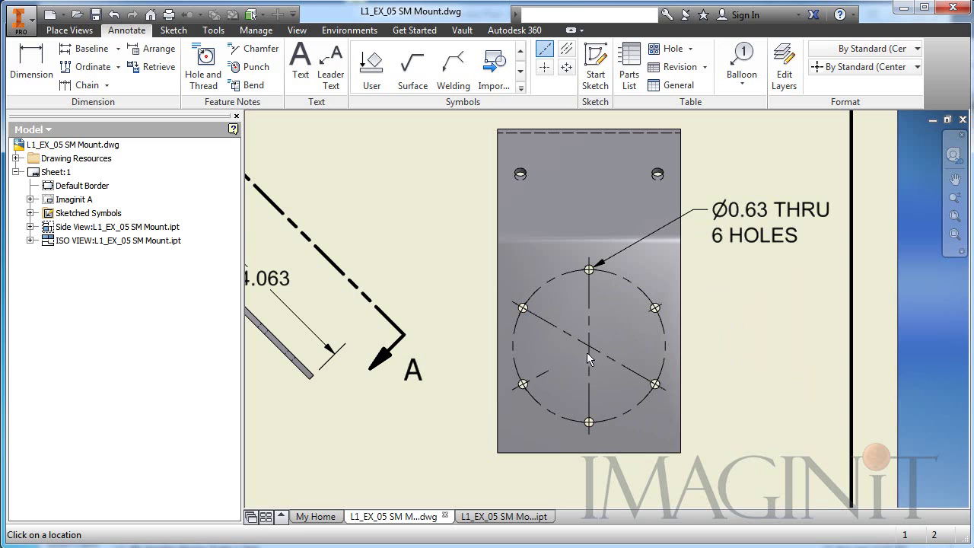
pyautogui.click(655, 307)
pyautogui.rightClick(700, 288)
pyautogui.click(759, 280)
# Examine how the six-hole pattern appears in the Top View
pyautogui.scroll(-3, 727, 344)
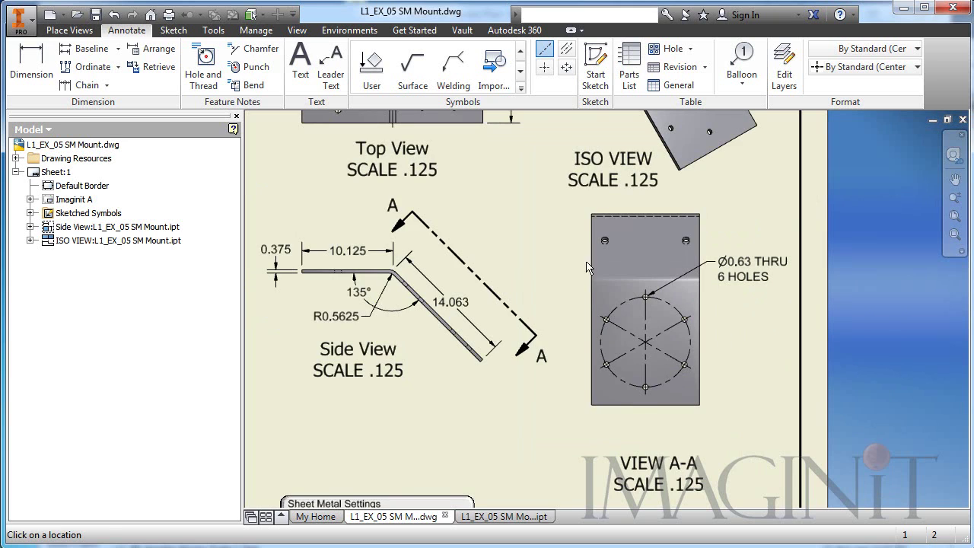
pyautogui.moveTo(442, 170)
pyautogui.mouseDown(button='middle')
pyautogui.moveTo(473, 211)
pyautogui.moveTo(476, 244)
pyautogui.mouseUp(button='middle')
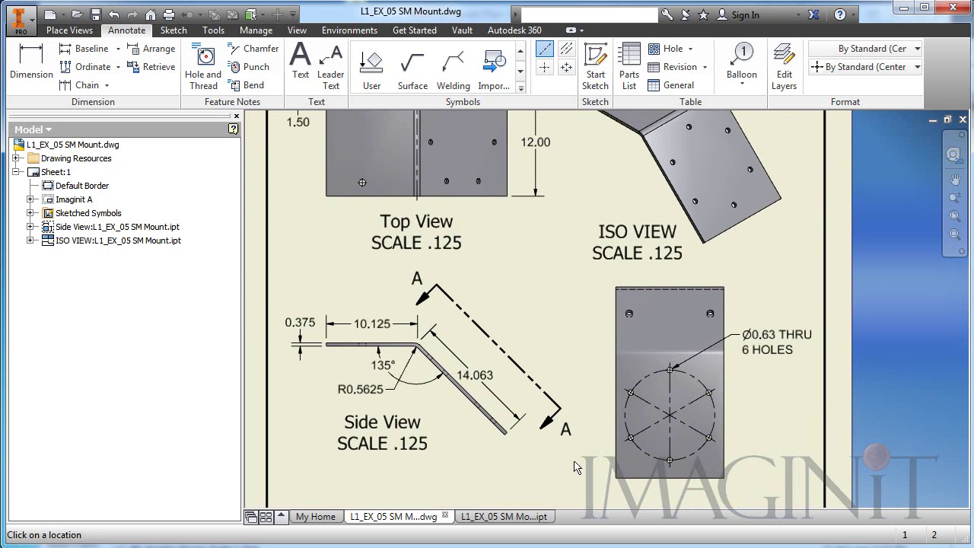
pyautogui.moveTo(586, 355); pyautogui.dragTo(548, 272, button='middle')
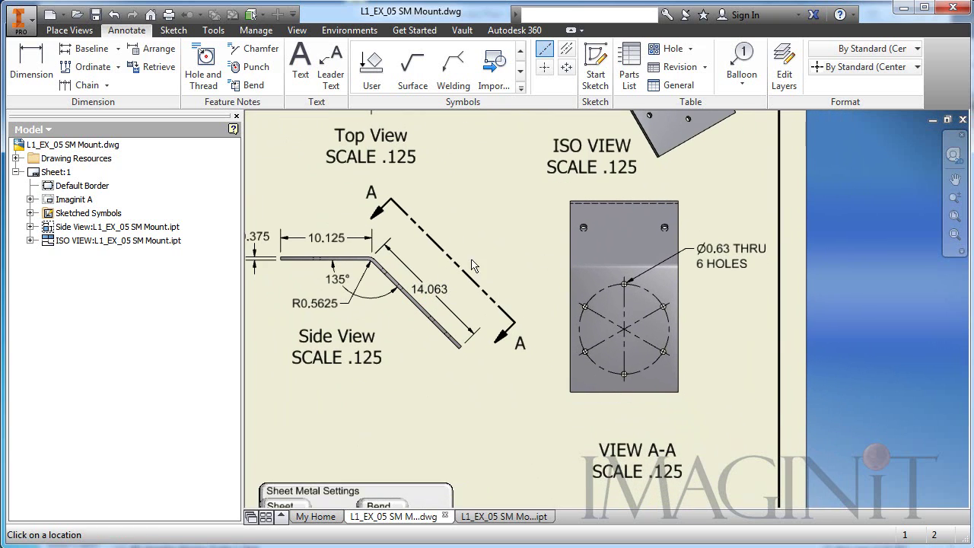
pyautogui.moveTo(511, 216)
pyautogui.mouseDown(button='middle')
pyautogui.moveTo(499, 225)
pyautogui.moveTo(507, 326)
pyautogui.moveTo(592, 439)
pyautogui.mouseUp(button='middle')
pyautogui.scroll(3, 507, 326)
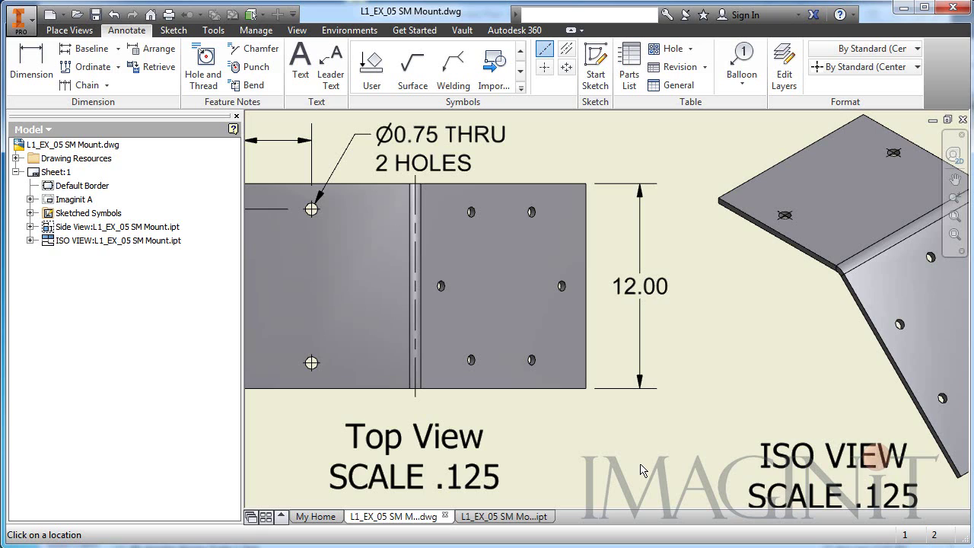
pyautogui.click(562, 65)
pyautogui.press('Escape')
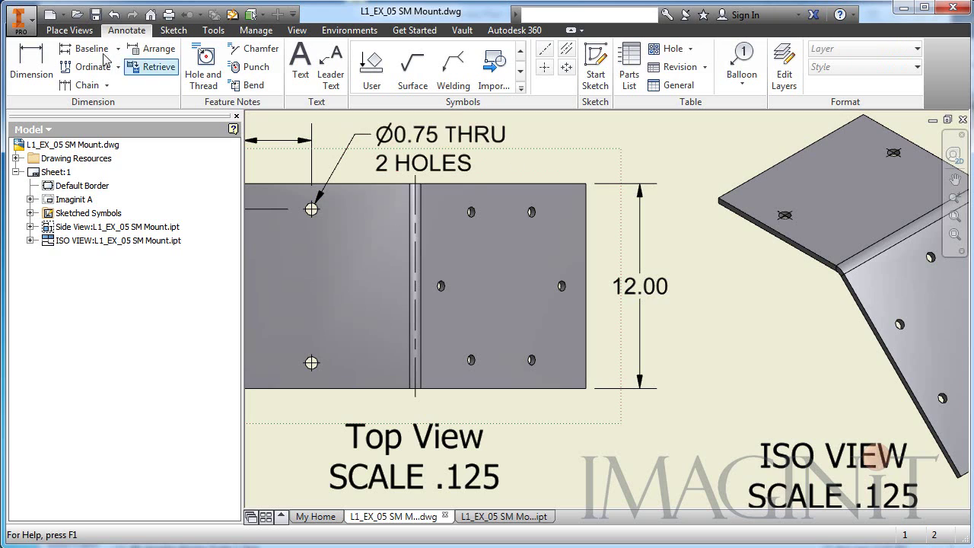
# Start a sketch on the Top View and draw a horizontal line between the rightmost and leftmost holes of the six-hole pattern
pyautogui.click(73, 31)
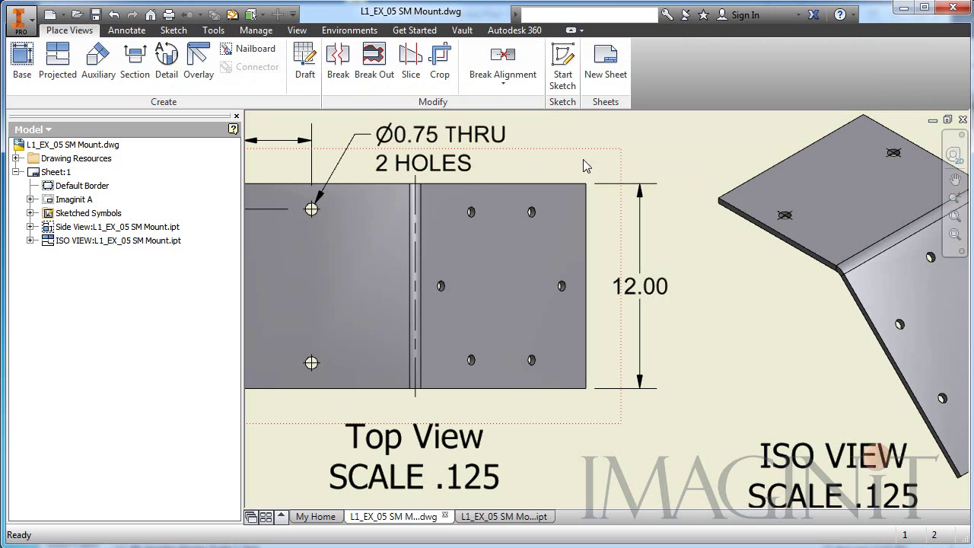
pyautogui.click(560, 69)
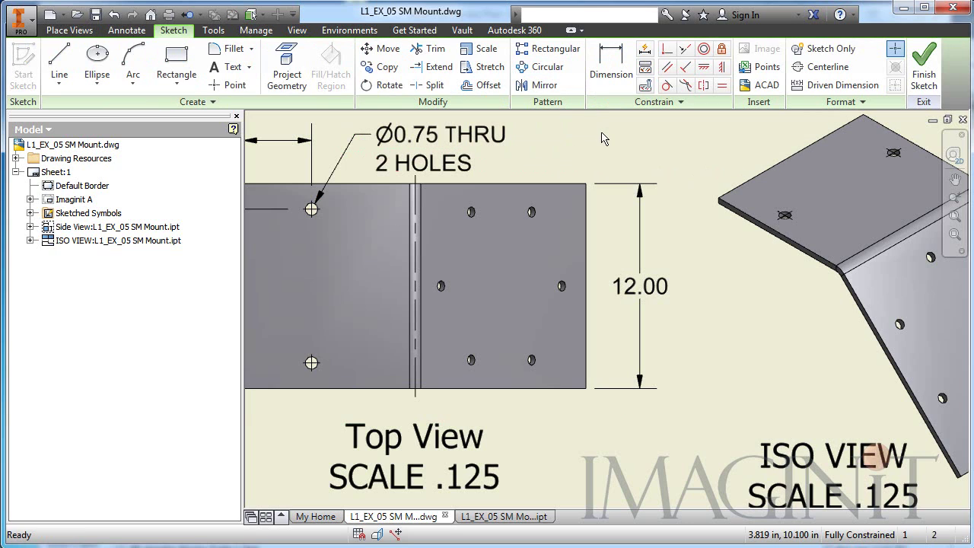
pyautogui.click(59, 62)
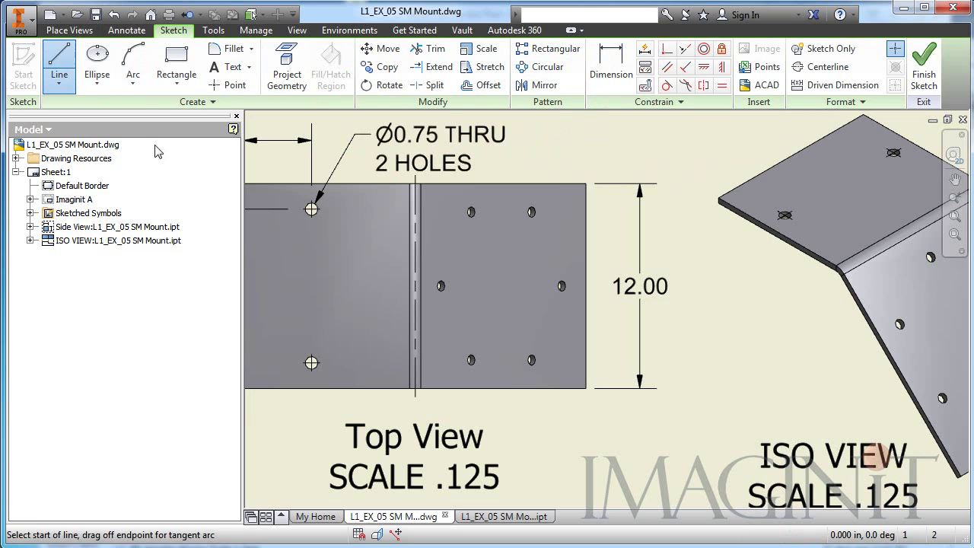
pyautogui.click(561, 286)
pyautogui.click(442, 286)
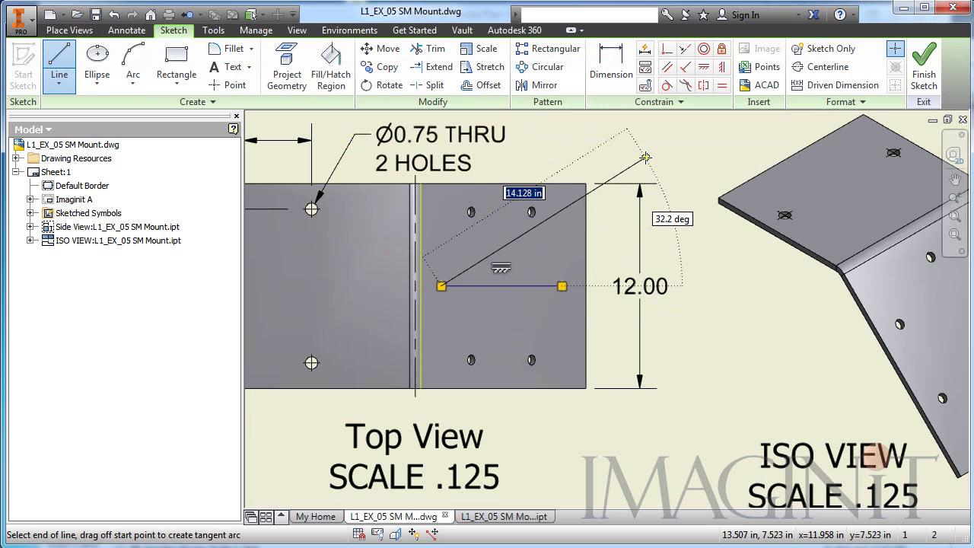
pyautogui.press('Escape')
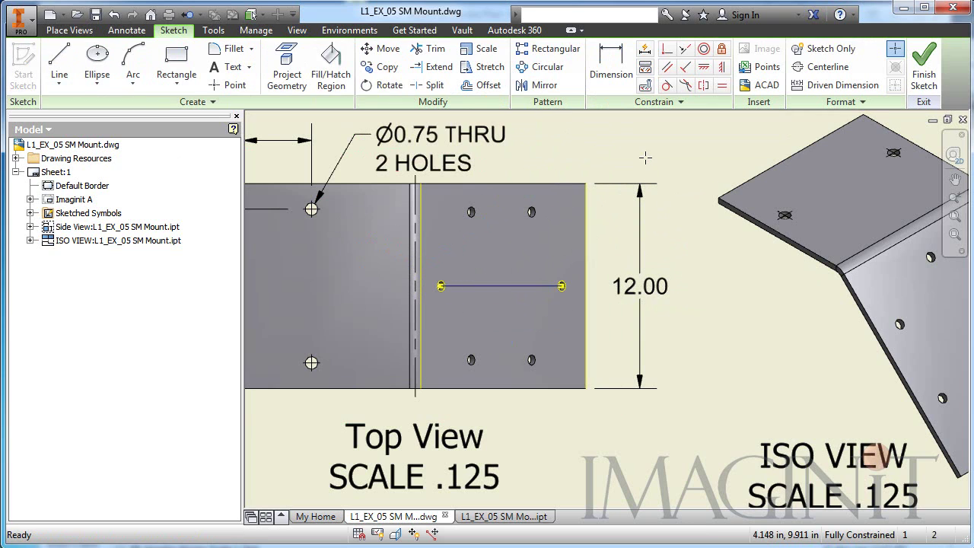
# Sketch an ellipse centered on the horizontal line's midpoint, with its axis ending at the leftmost hole and passing through the upper-right hole
pyautogui.click(96, 85)
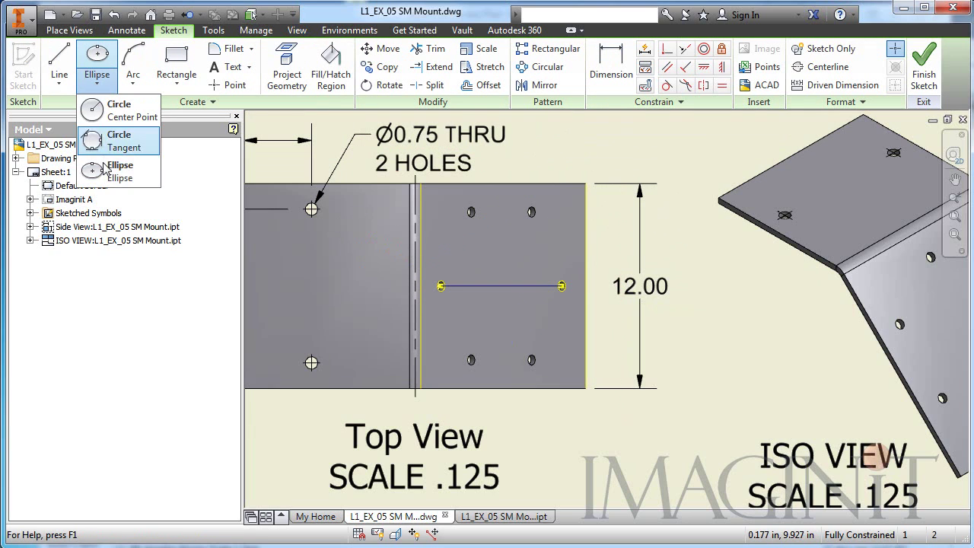
pyautogui.click(102, 172)
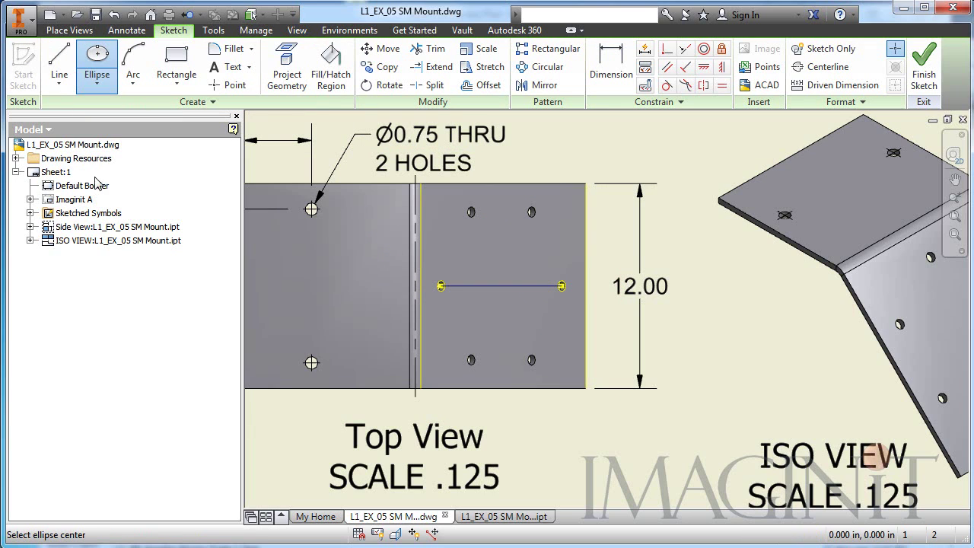
pyautogui.click(502, 285)
pyautogui.click(441, 285)
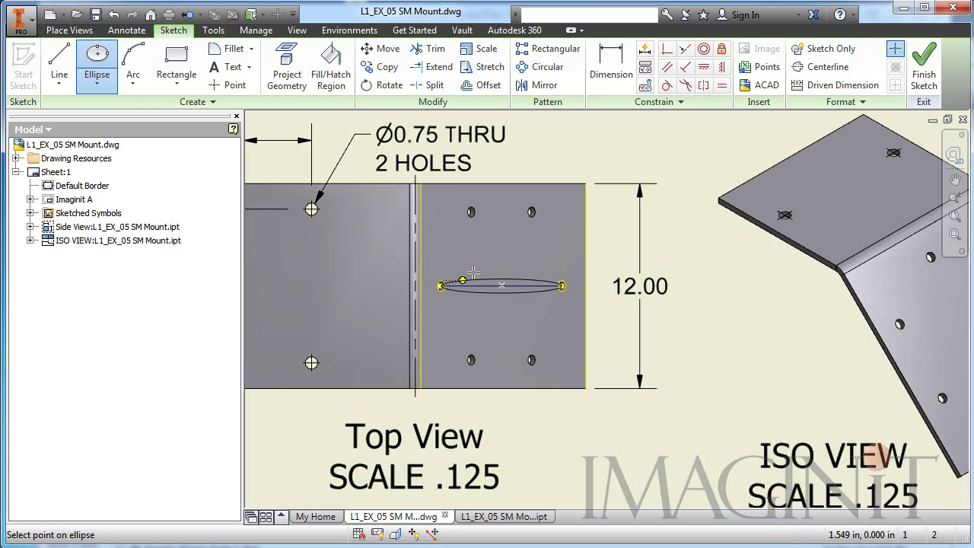
pyautogui.click(531, 212)
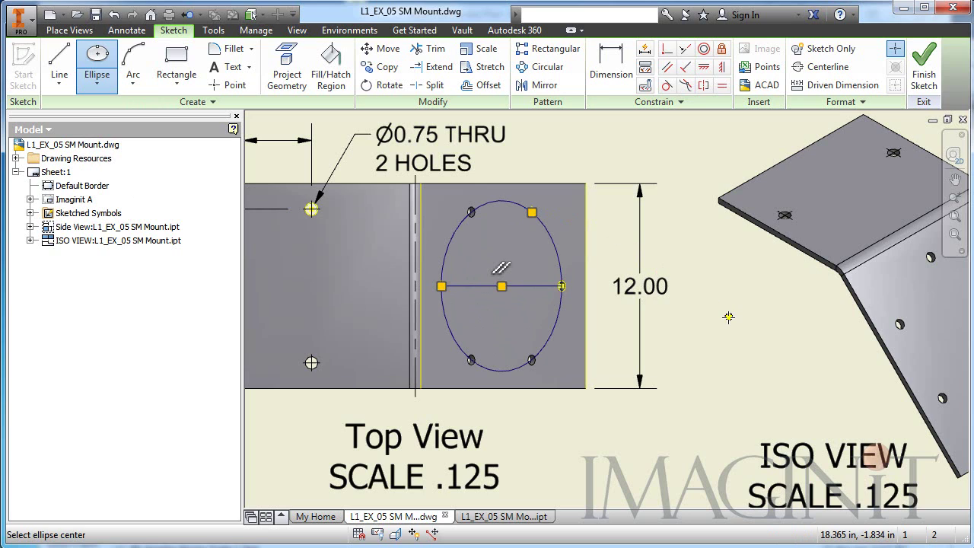
pyautogui.press('Escape')
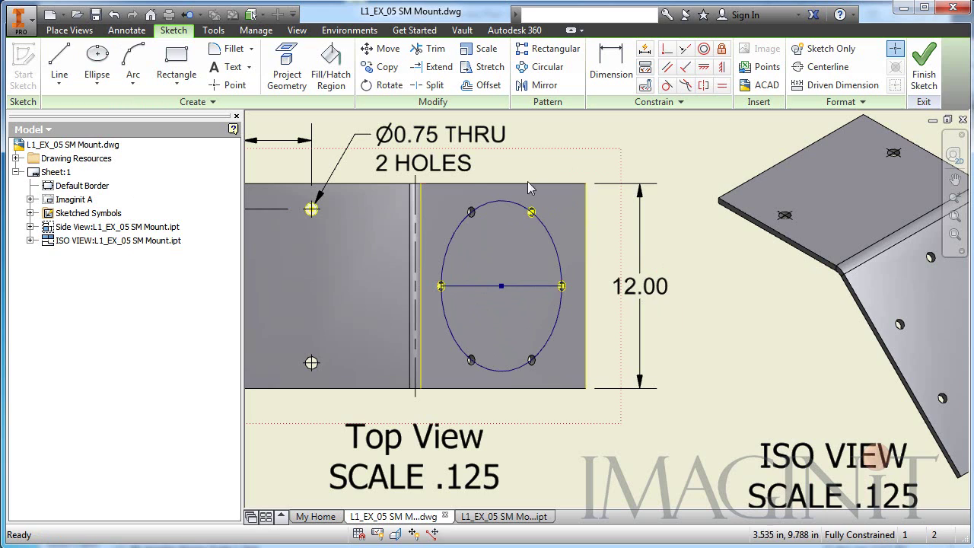
# Delete the horizontal line and the projected geometry from the Top View sketch, keeping only the ellipse, and finish the sketch
pyautogui.moveTo(365, 175); pyautogui.dragTo(638, 445)
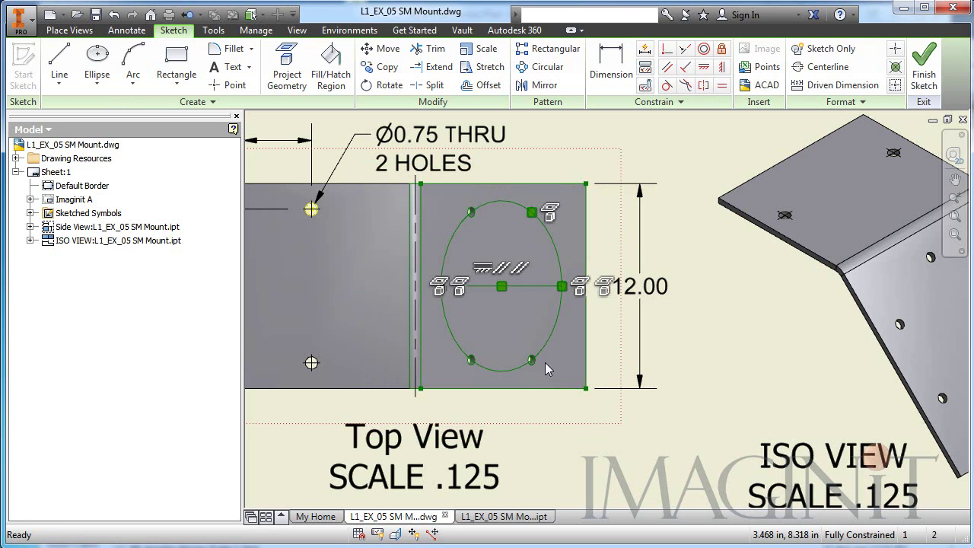
pyautogui.keyDown('shift'); pyautogui.click(551, 335); pyautogui.keyUp('shift')
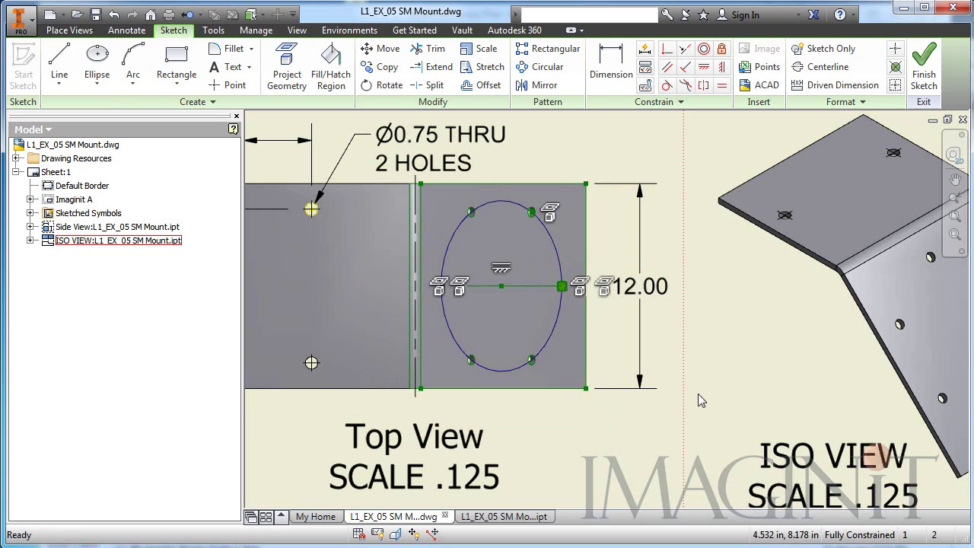
pyautogui.press('Escape')
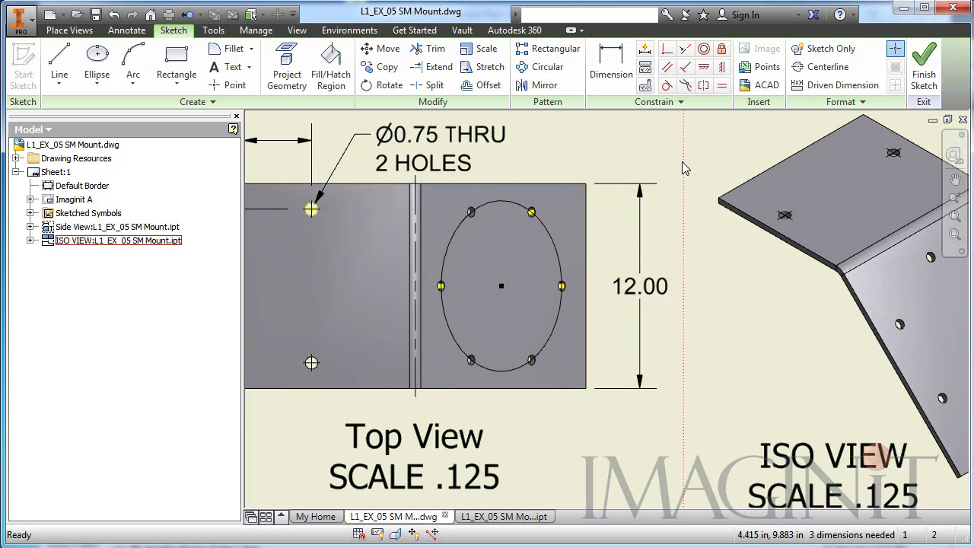
pyautogui.click(924, 69)
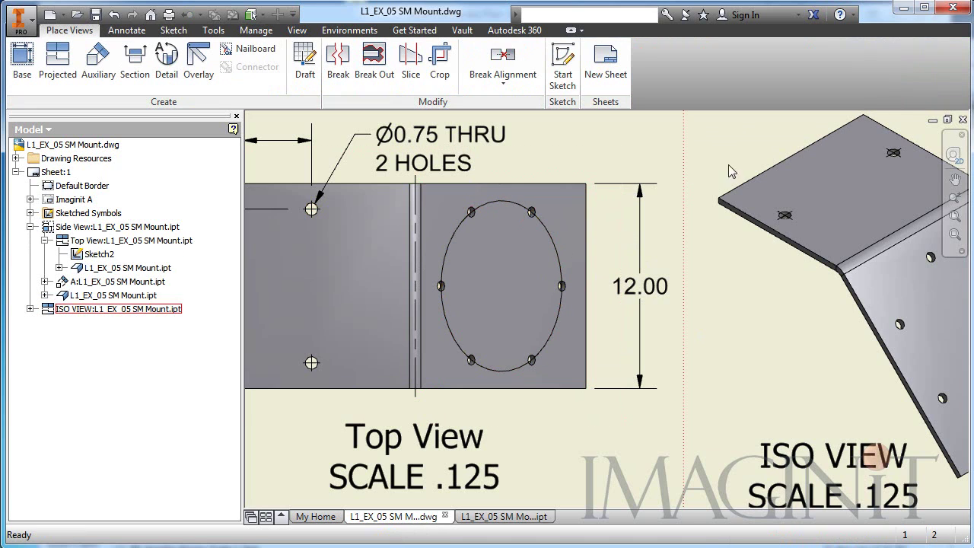
# Set the line type of the Top View's ellipse sketch to Chain
pyautogui.rightClick(508, 202)
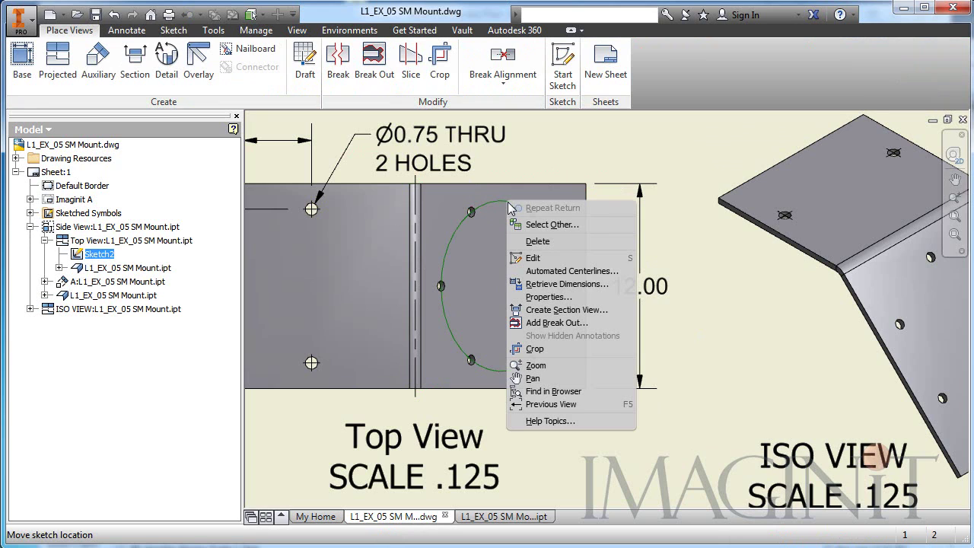
pyautogui.click(548, 297)
pyautogui.click(454, 162)
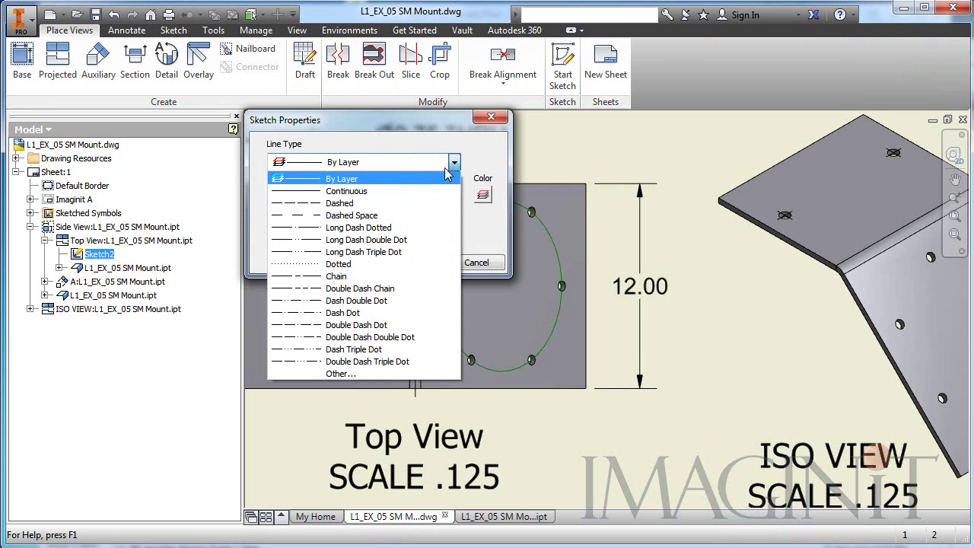
pyautogui.click(358, 276)
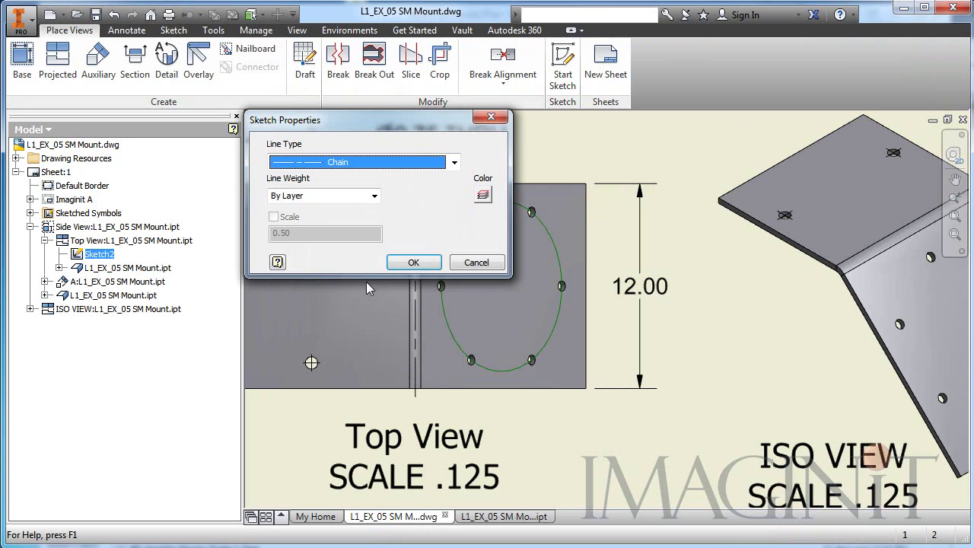
pyautogui.click(404, 261)
pyautogui.click(692, 352)
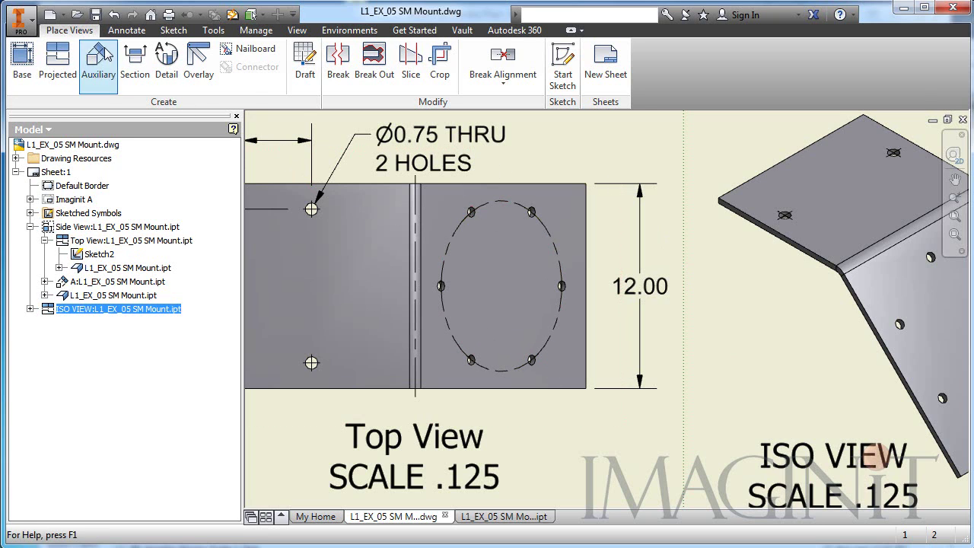
# Add a horizontal centerline in the Top View from the leftmost to the rightmost hole of the six-hole pattern
pyautogui.click(126, 30)
pyautogui.click(544, 49)
pyautogui.click(442, 285)
pyautogui.click(561, 285)
pyautogui.rightClick(514, 249)
pyautogui.click(556, 244)
# Add two diagonal centerlines in the Top View, each connecting an opposite pair of upper and lower holes across the ellipse
pyautogui.click(471, 211)
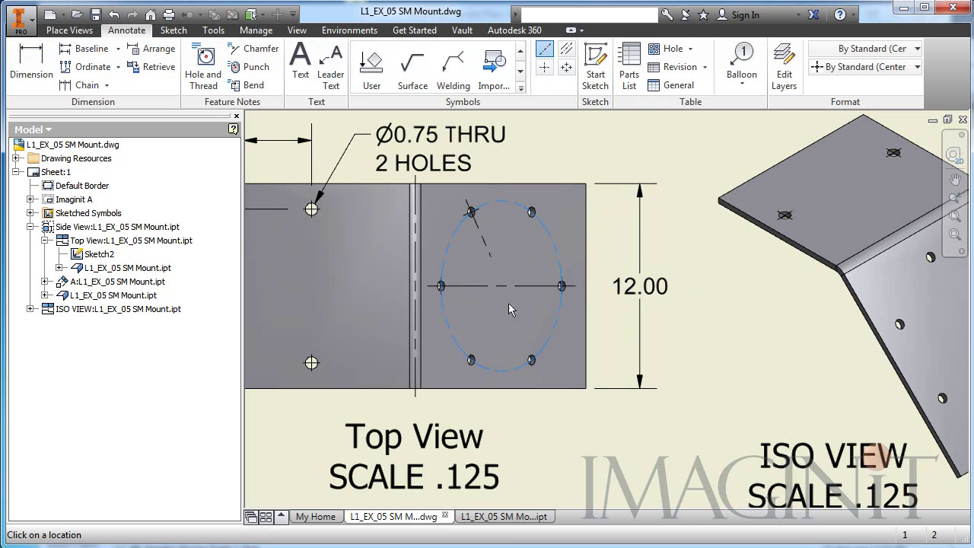
pyautogui.click(531, 359)
pyautogui.rightClick(506, 259)
pyautogui.click(575, 256)
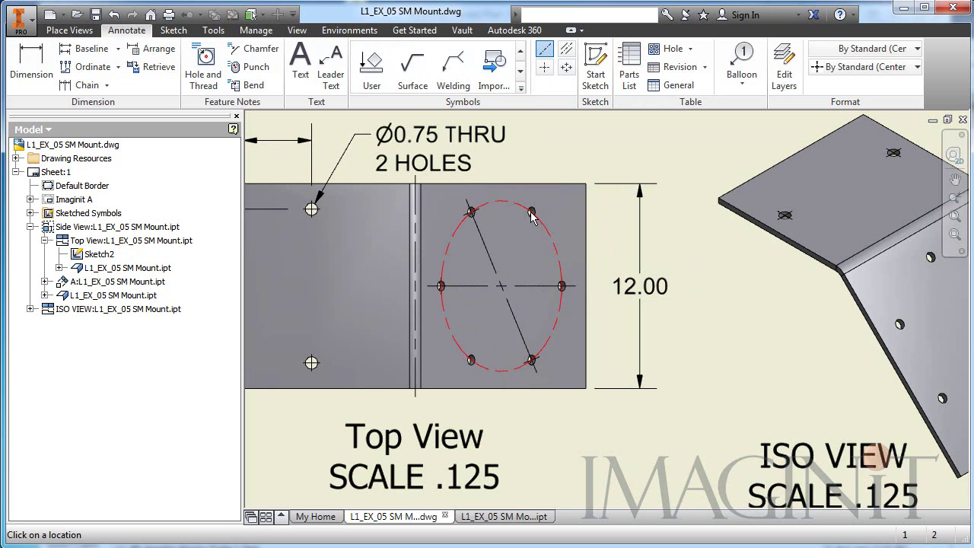
pyautogui.click(531, 211)
pyautogui.click(470, 359)
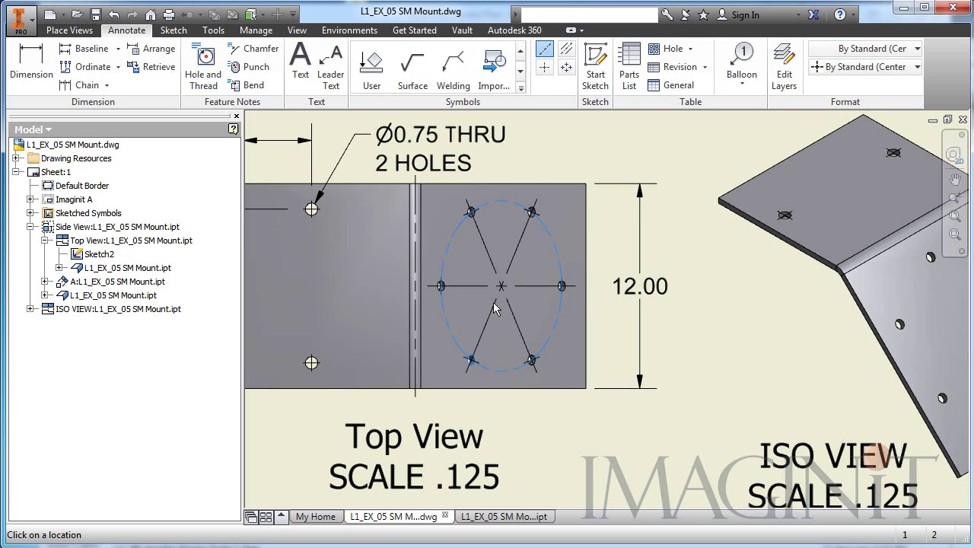
pyautogui.rightClick(501, 248)
pyautogui.click(550, 254)
pyautogui.press('Escape')
# Start a sketch on the ISO View and draw a line from the pattern's upper-left hole to its opposite lower-right hole
pyautogui.scroll(3, 715, 373)
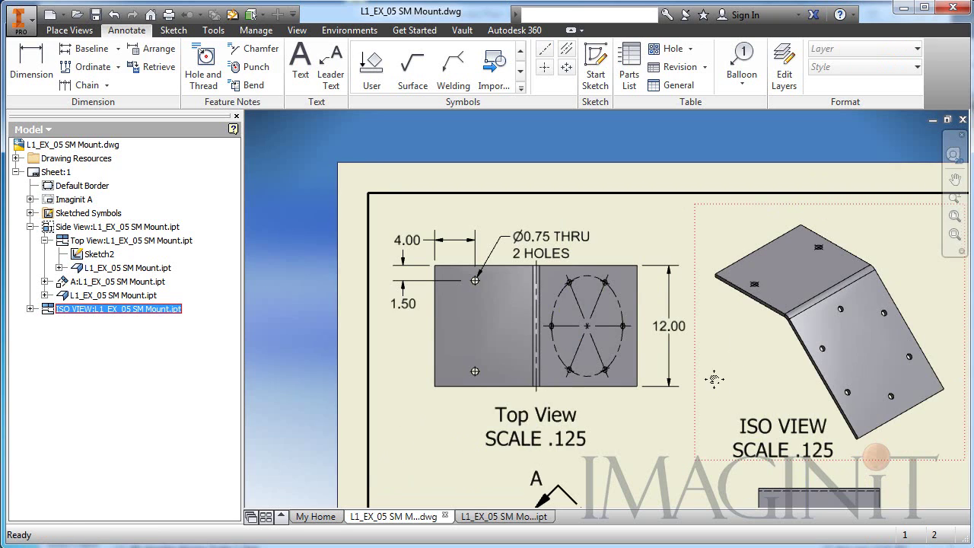
pyautogui.moveTo(708, 376); pyautogui.dragTo(617, 334, button='middle')
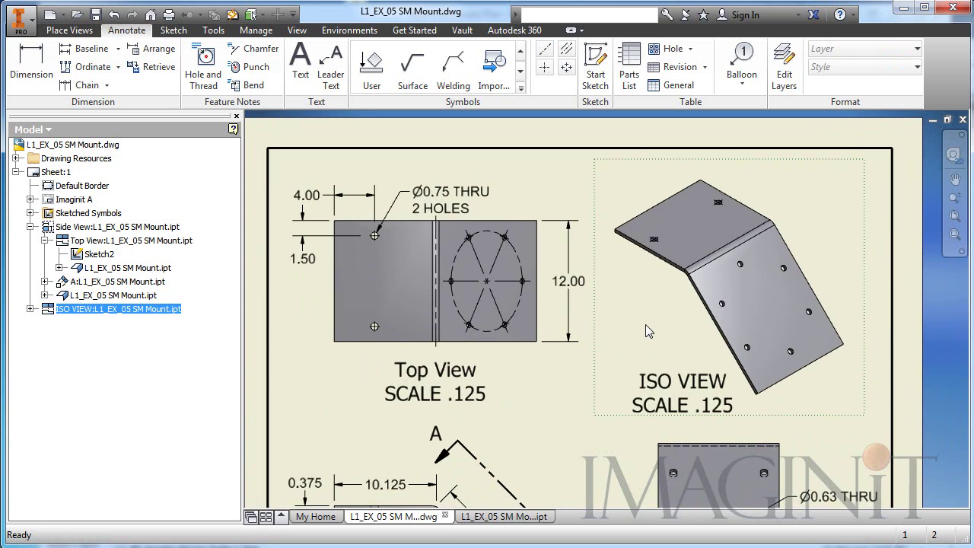
pyautogui.scroll(-3, 645, 324)
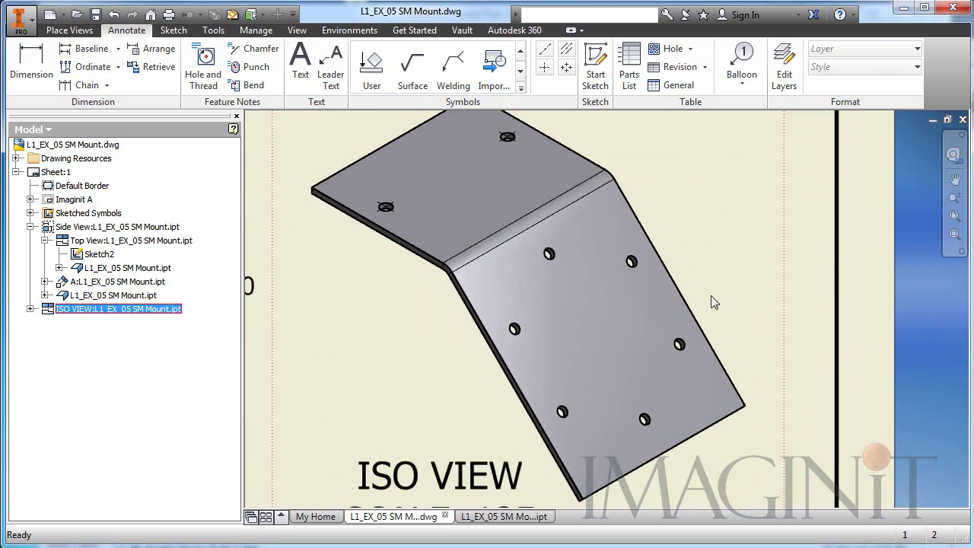
pyautogui.moveTo(707, 270); pyautogui.dragTo(744, 270, button='middle')
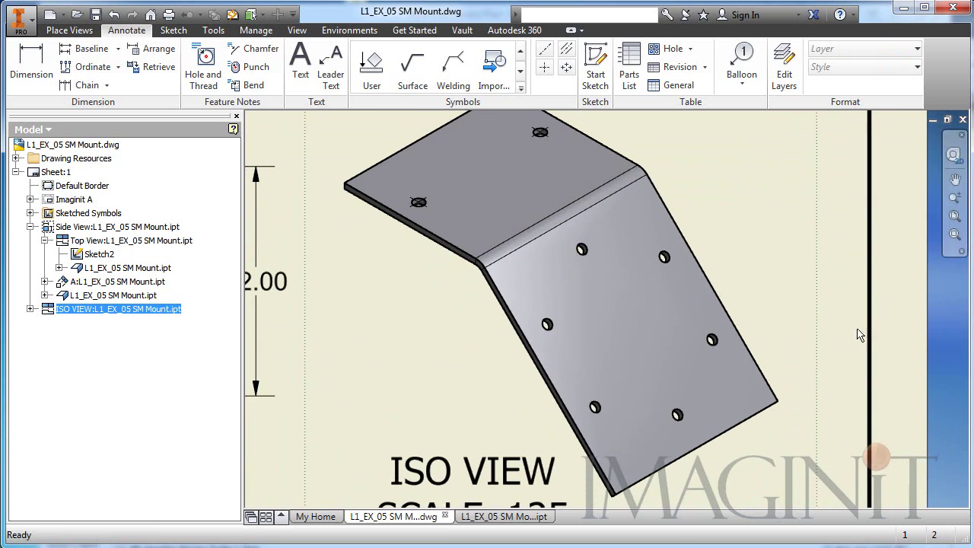
pyautogui.click(69, 31)
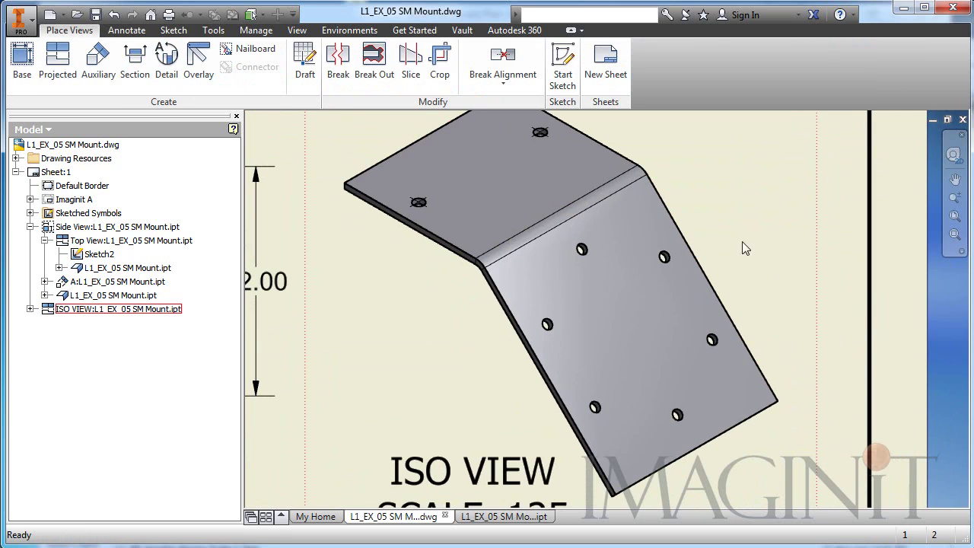
pyautogui.click(565, 72)
pyautogui.click(60, 61)
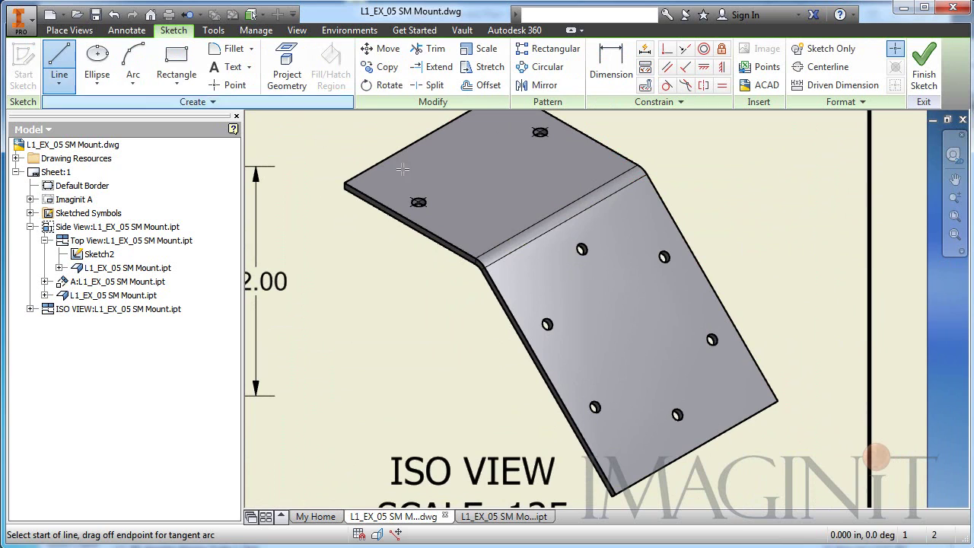
pyautogui.click(593, 253)
pyautogui.click(677, 415)
pyautogui.rightClick(796, 250)
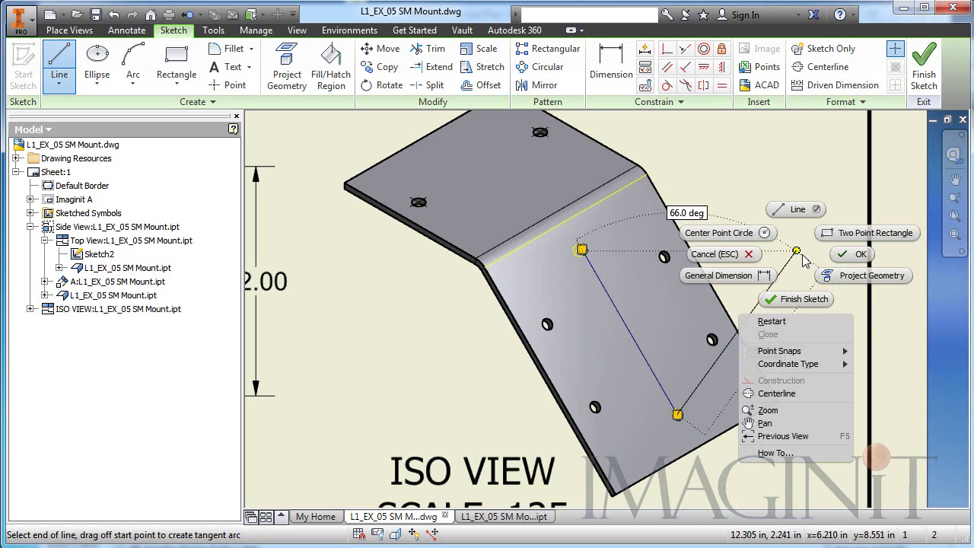
pyautogui.click(840, 259)
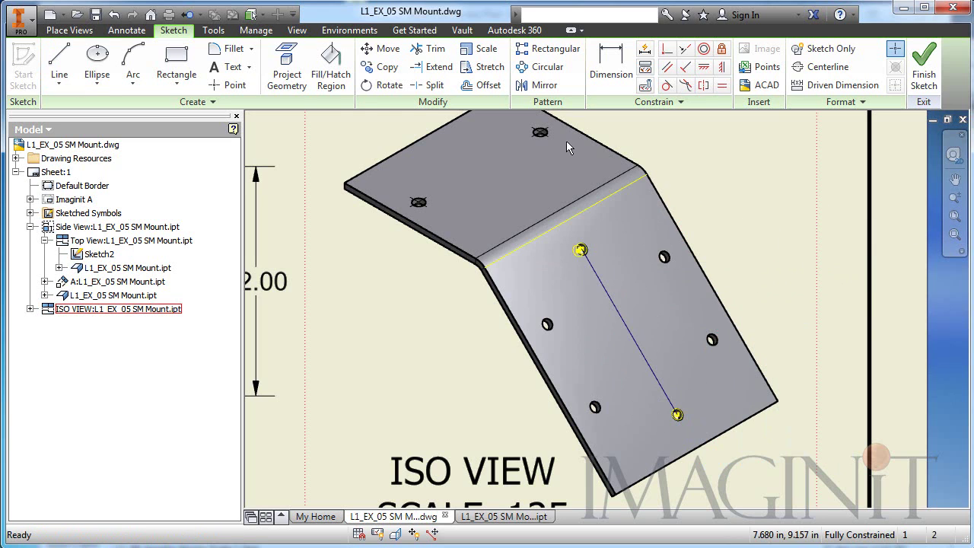
# Sketch an ellipse centered on the line's midpoint, with its axis ending at the upper-left hole and passing through the rightmost hole
pyautogui.click(97, 59)
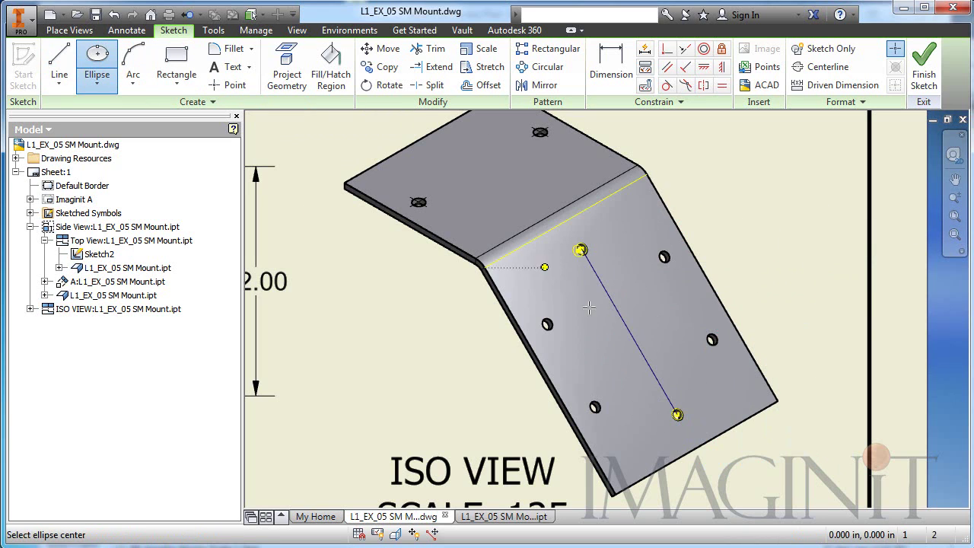
pyautogui.click(632, 336)
pyautogui.click(581, 250)
pyautogui.click(713, 340)
pyautogui.rightClick(769, 258)
pyautogui.click(807, 255)
# Delete the line and projected geometry from the ISO View sketch, keeping only the ellipse, and finish the sketch
pyautogui.moveTo(786, 152); pyautogui.dragTo(497, 502)
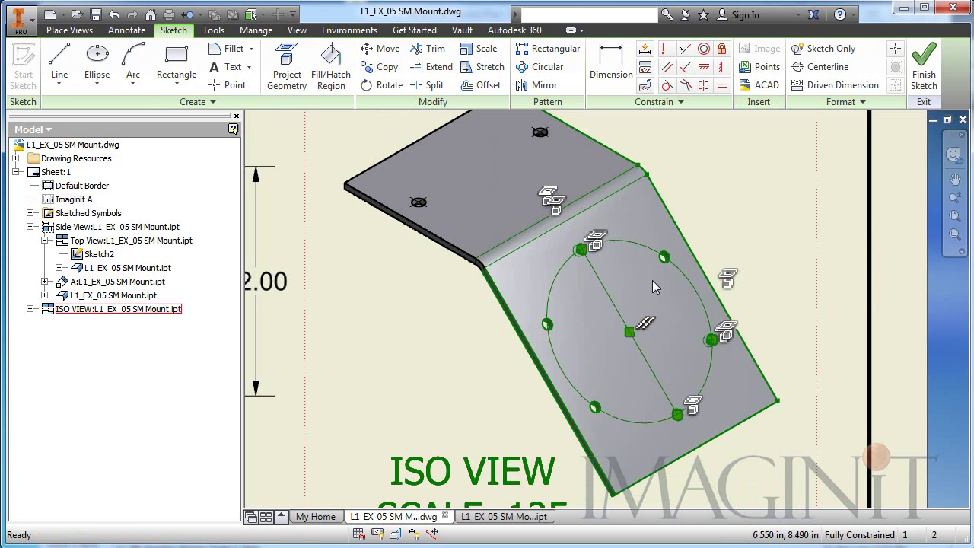
pyautogui.click(721, 195)
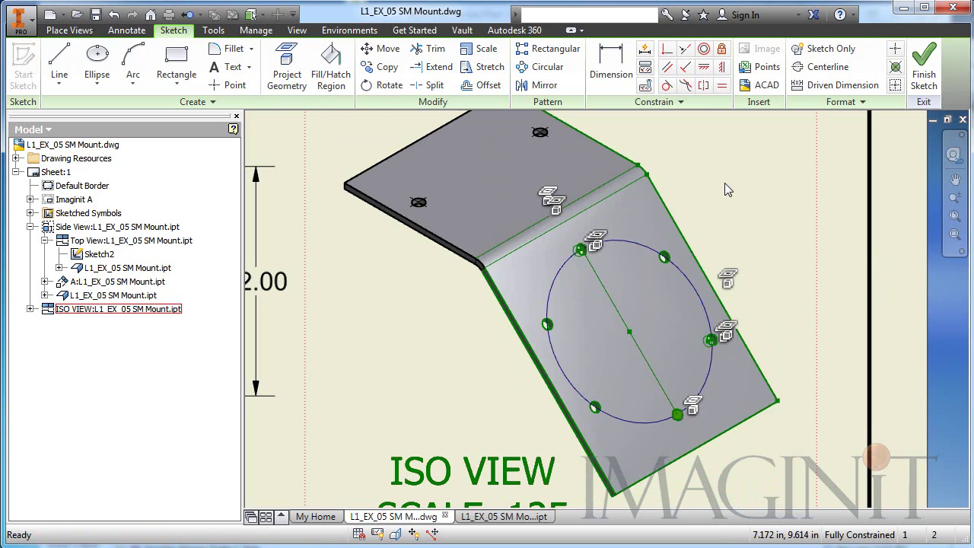
pyautogui.hotkey('ctrl', 'z')
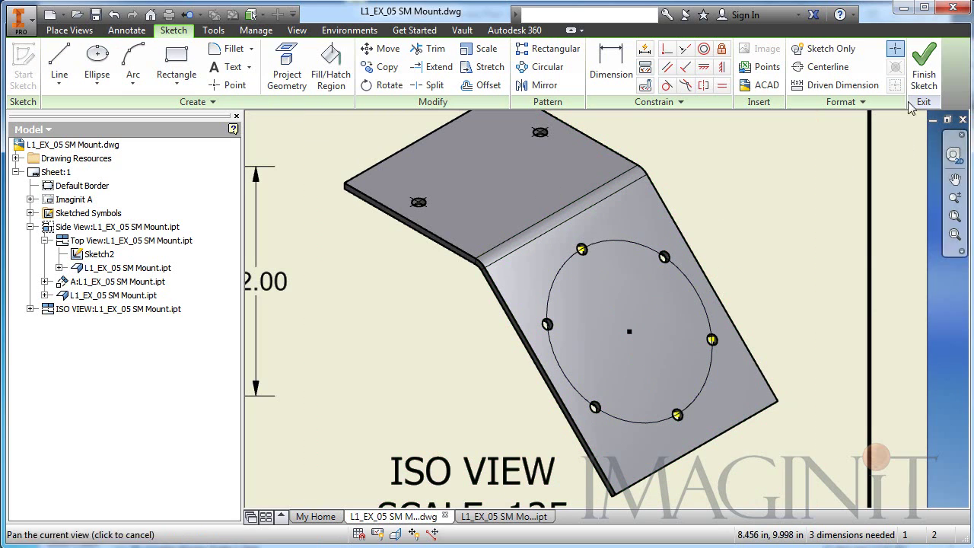
pyautogui.click(924, 77)
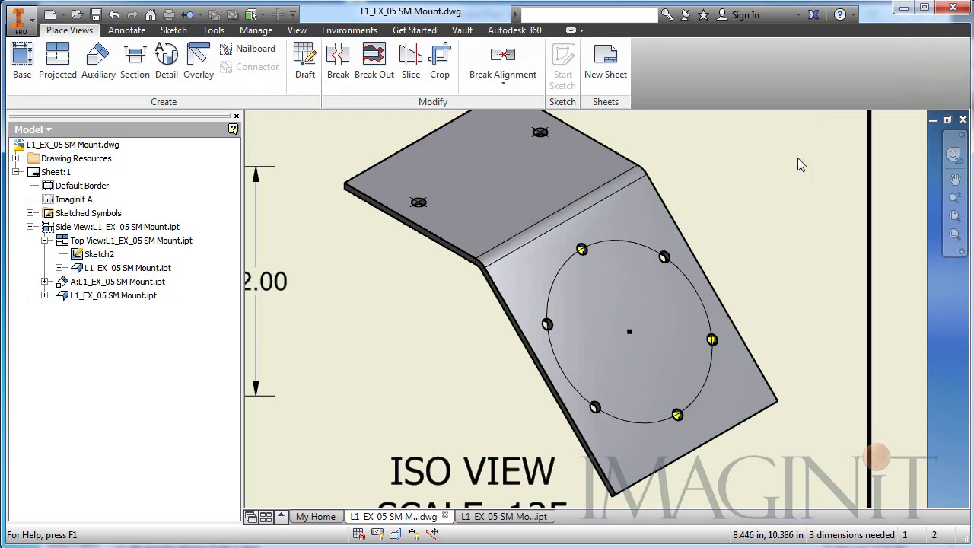
# Set the line type of the ISO View's ellipse sketch to Chain
pyautogui.rightClick(636, 244)
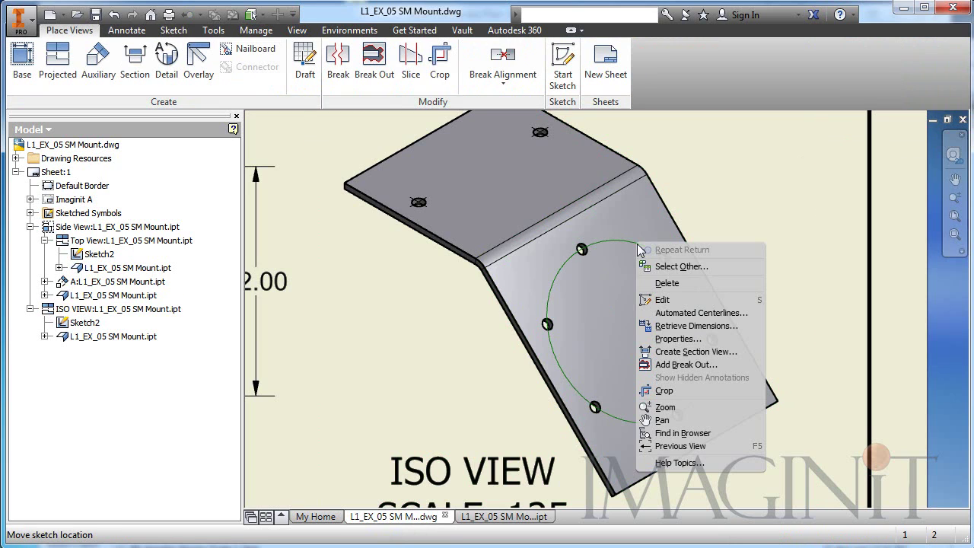
pyautogui.click(687, 339)
pyautogui.click(454, 162)
pyautogui.click(342, 276)
pyautogui.click(408, 261)
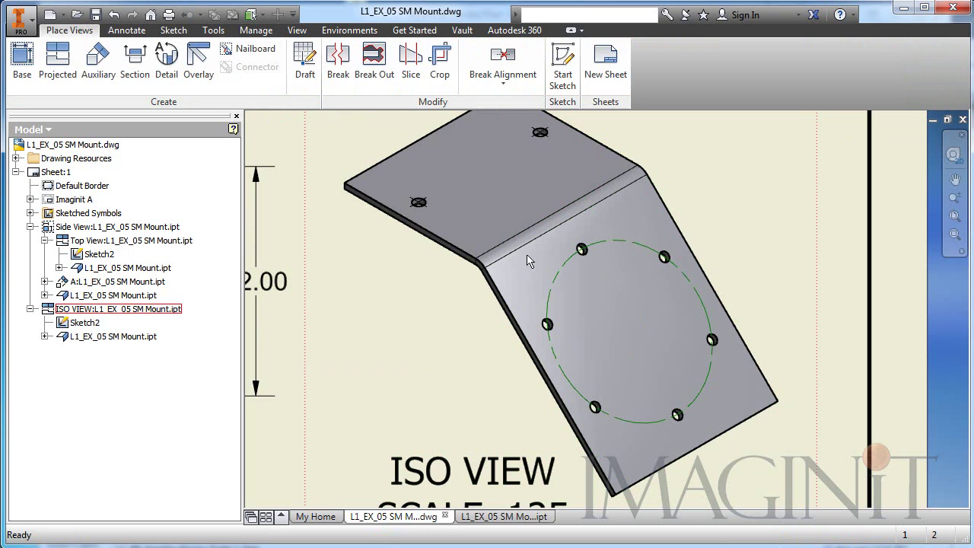
# Add a centerline in the ISO View from the six-hole pattern's upper-left hole to the opposite lower-right hole
pyautogui.click(127, 30)
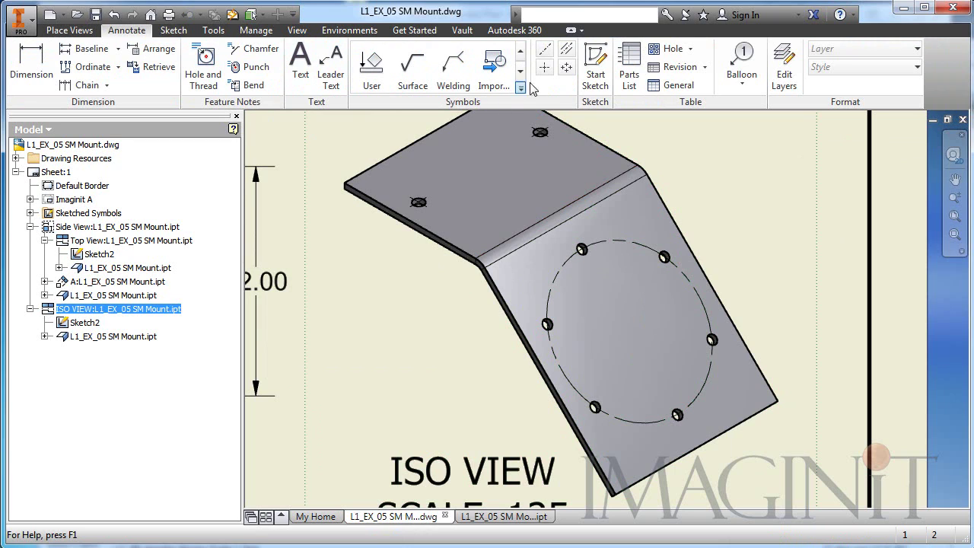
pyautogui.click(544, 49)
pyautogui.click(581, 250)
pyautogui.click(676, 415)
pyautogui.rightClick(674, 344)
pyautogui.click(723, 339)
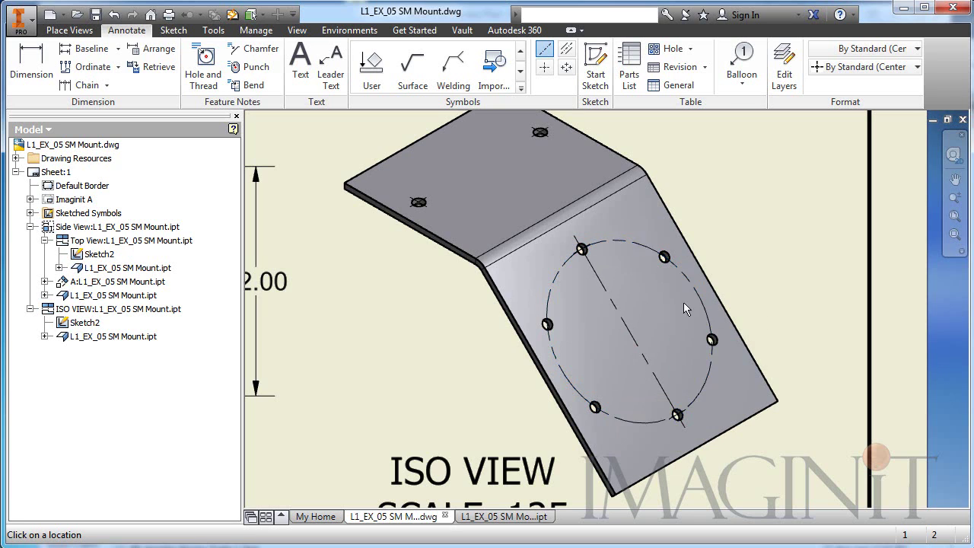
# Add centerlines in the ISO View across the two remaining opposite hole pairs: upper-right to lower-left, and leftmost to rightmost
pyautogui.click(664, 257)
pyautogui.click(594, 407)
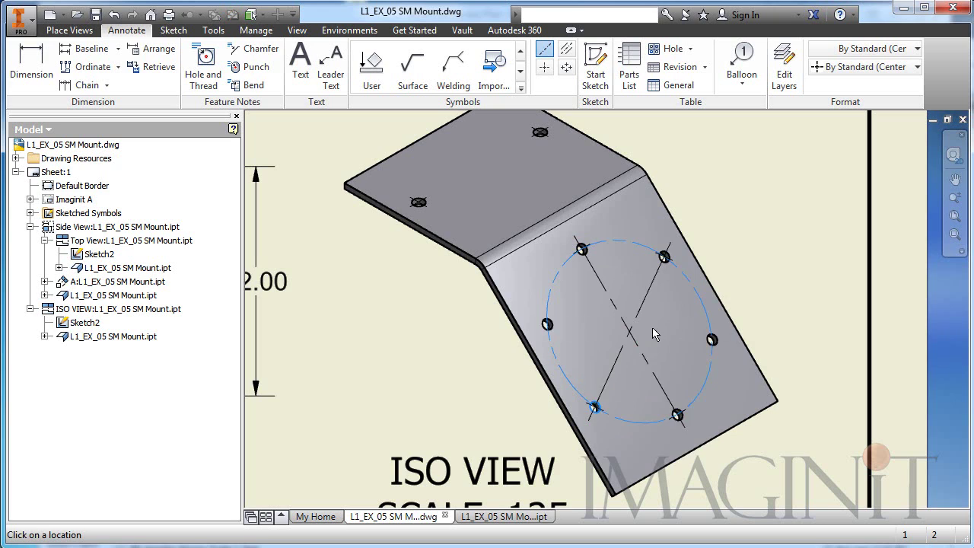
pyautogui.click(547, 324)
pyautogui.click(711, 339)
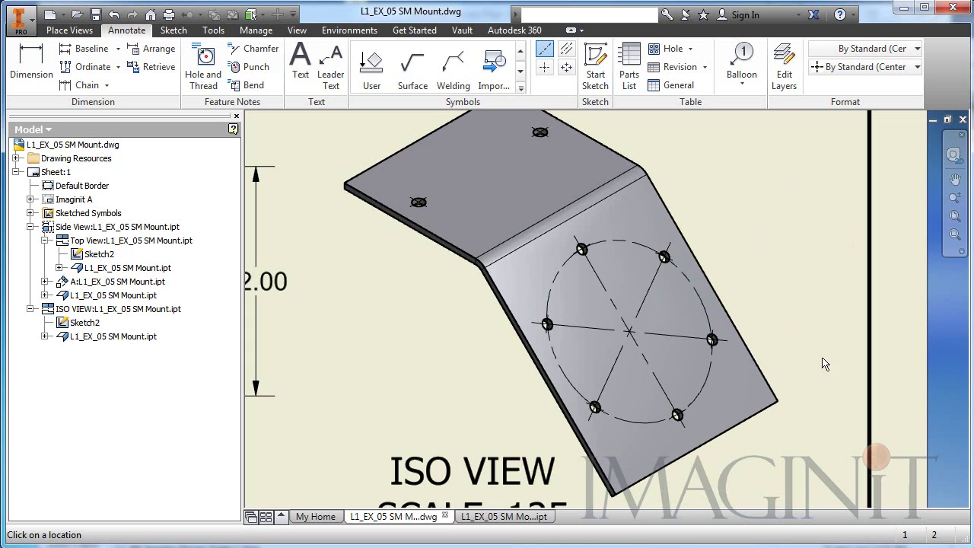
pyautogui.press('Home')
pyautogui.scroll(3, 694, 327)
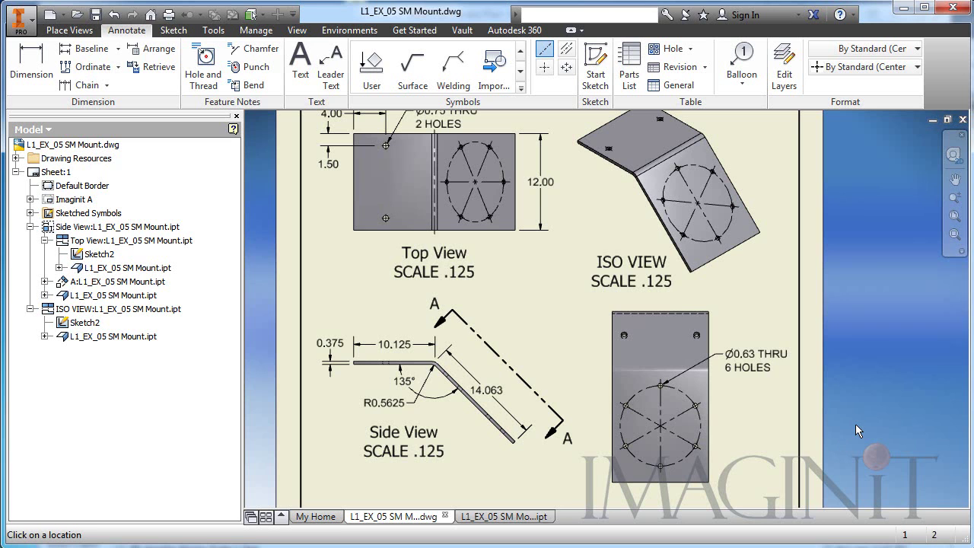
pyautogui.press('Home')
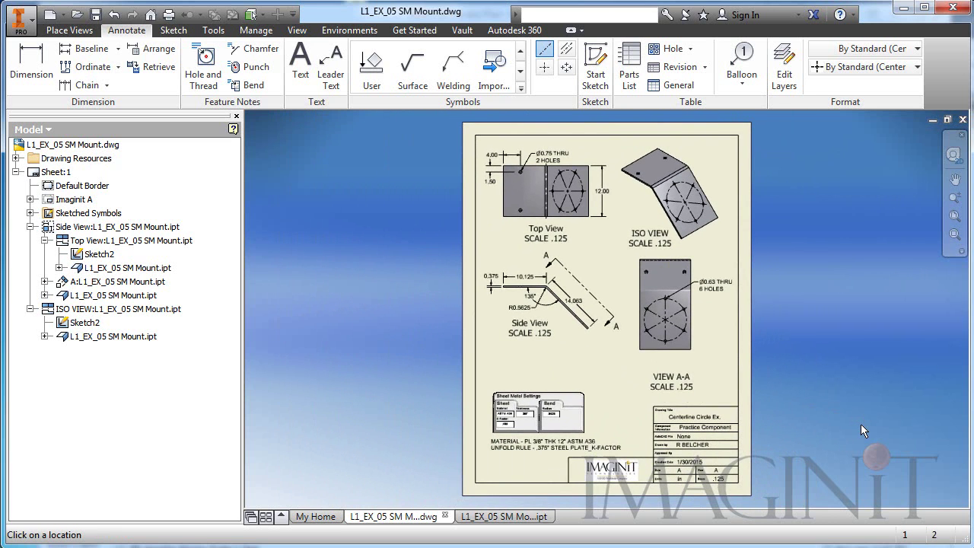